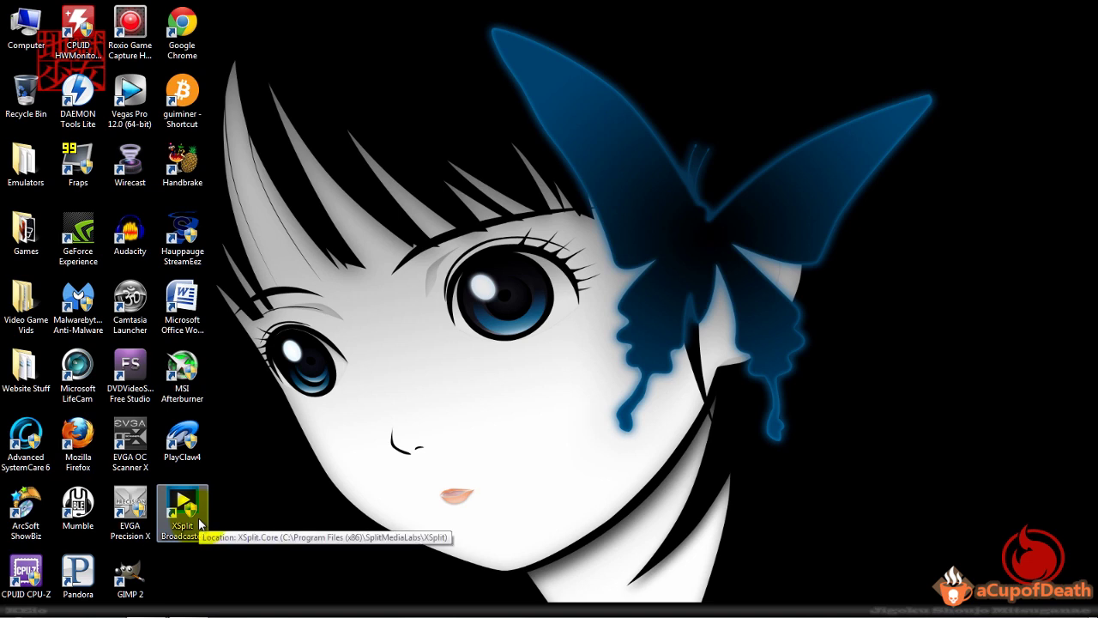
# Launch XSplit Broadcaster and ArcSoft ShowBiz, placing XSplit top-left and ShowBiz lower right
pyautogui.click(301, 183)
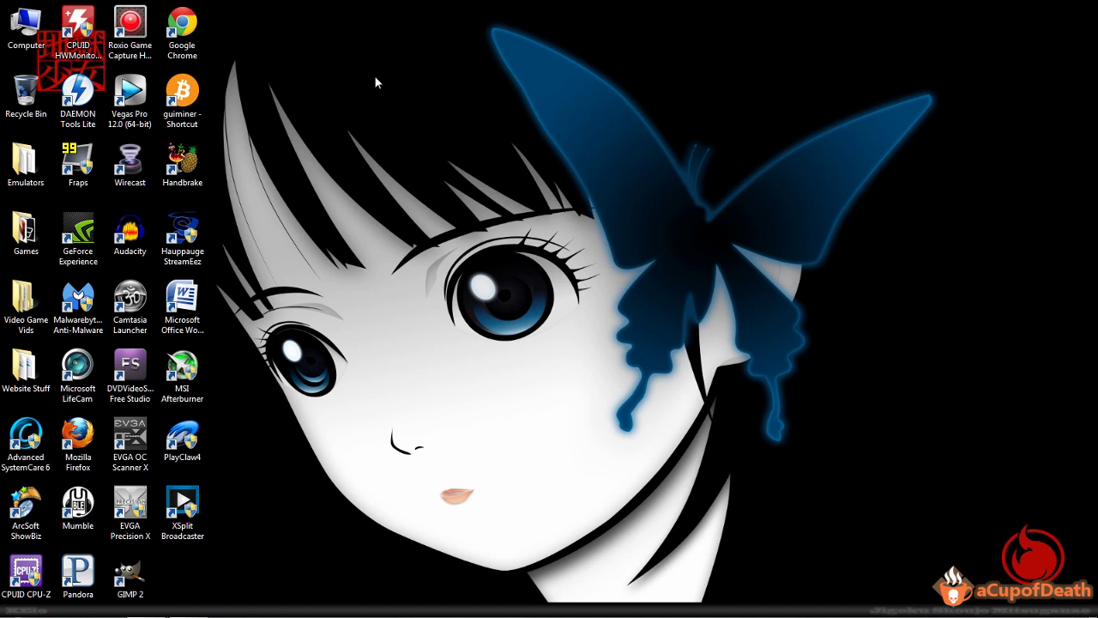
pyautogui.doubleClick(203, 510)
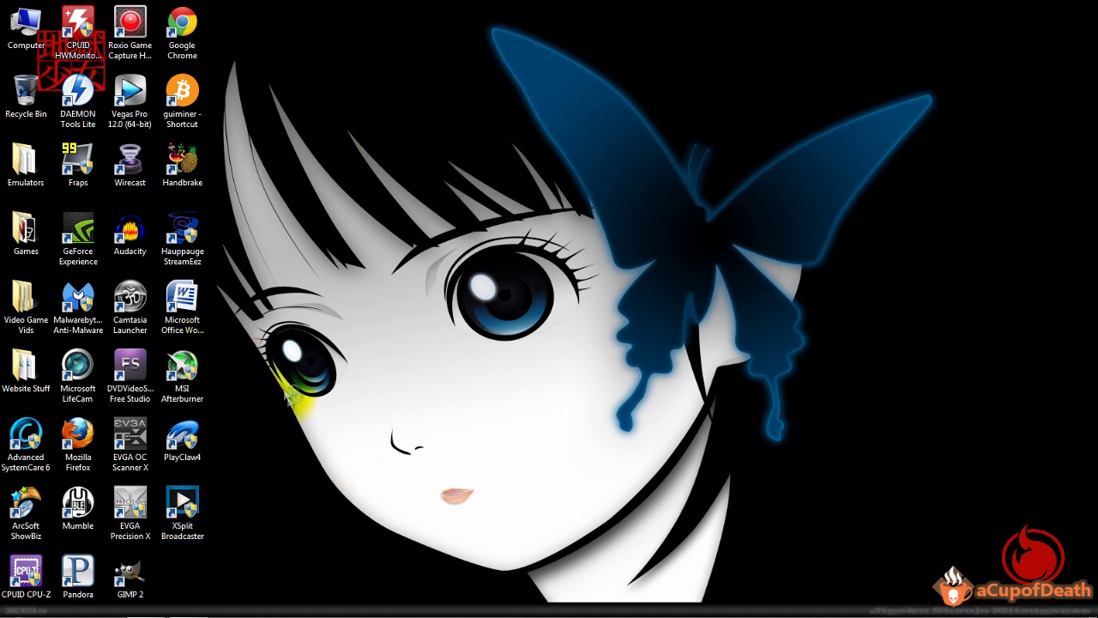
pyautogui.click(28, 510)
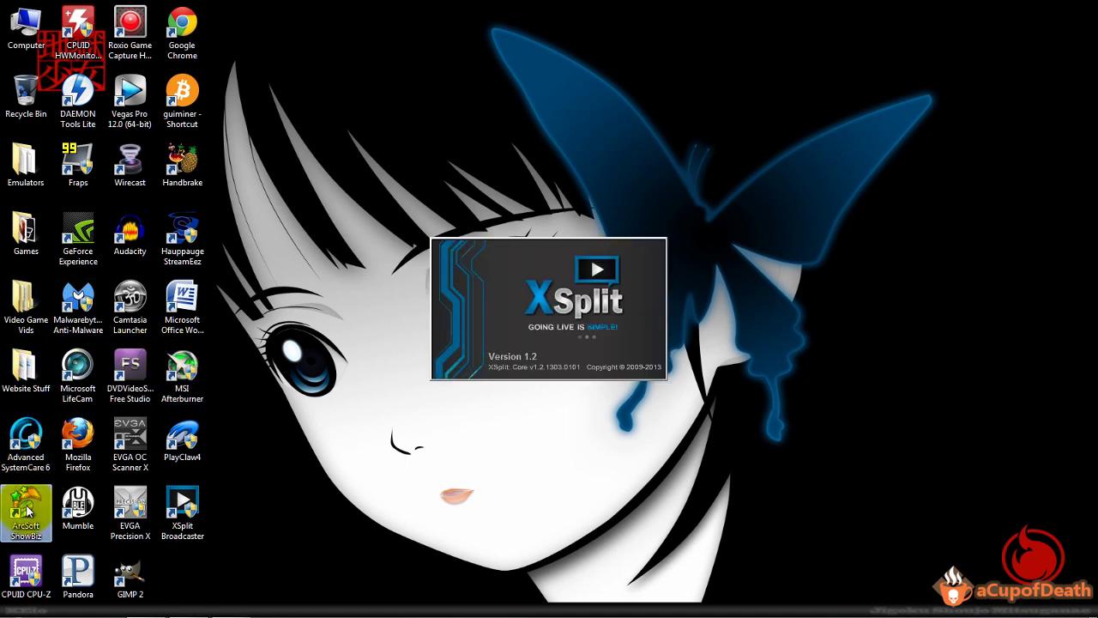
pyautogui.click(653, 438)
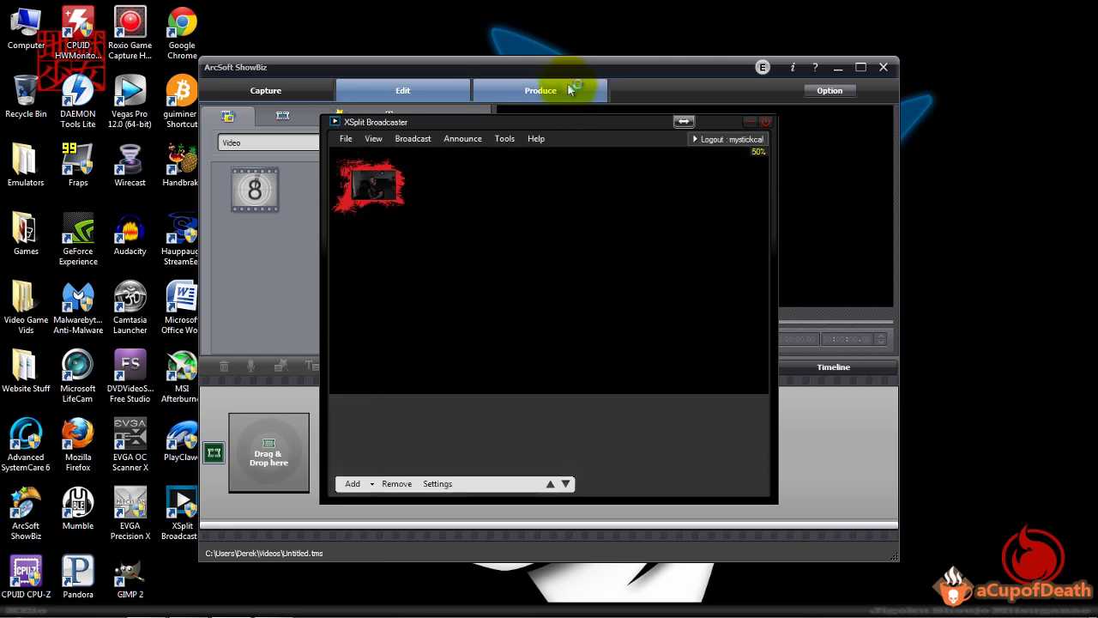
pyautogui.moveTo(535, 124); pyautogui.dragTo(231, 29)
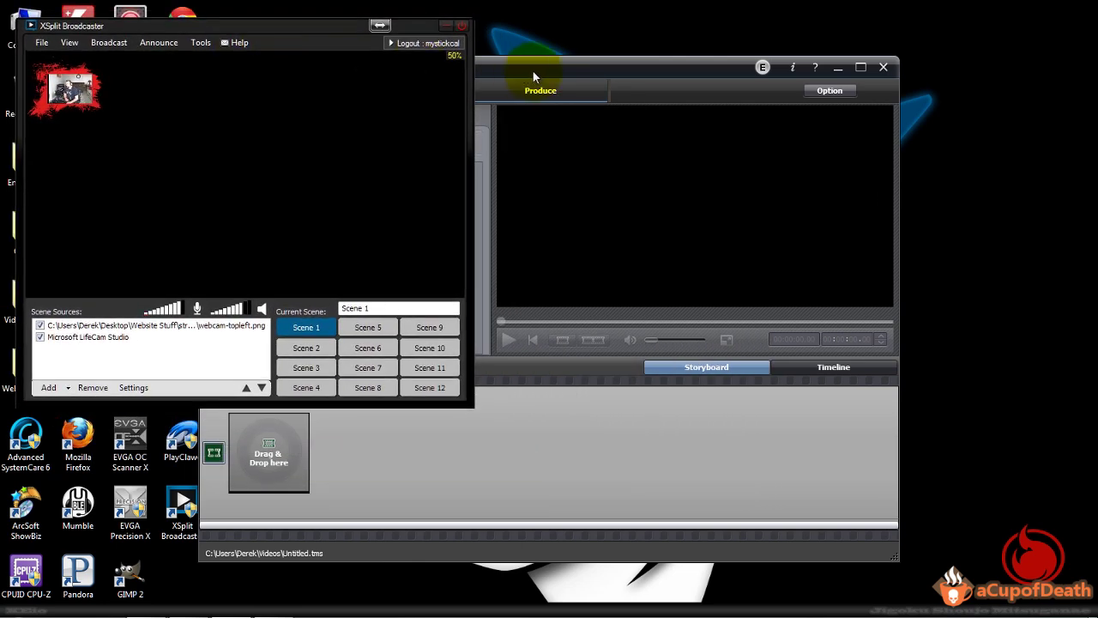
pyautogui.moveTo(532, 70); pyautogui.dragTo(701, 107)
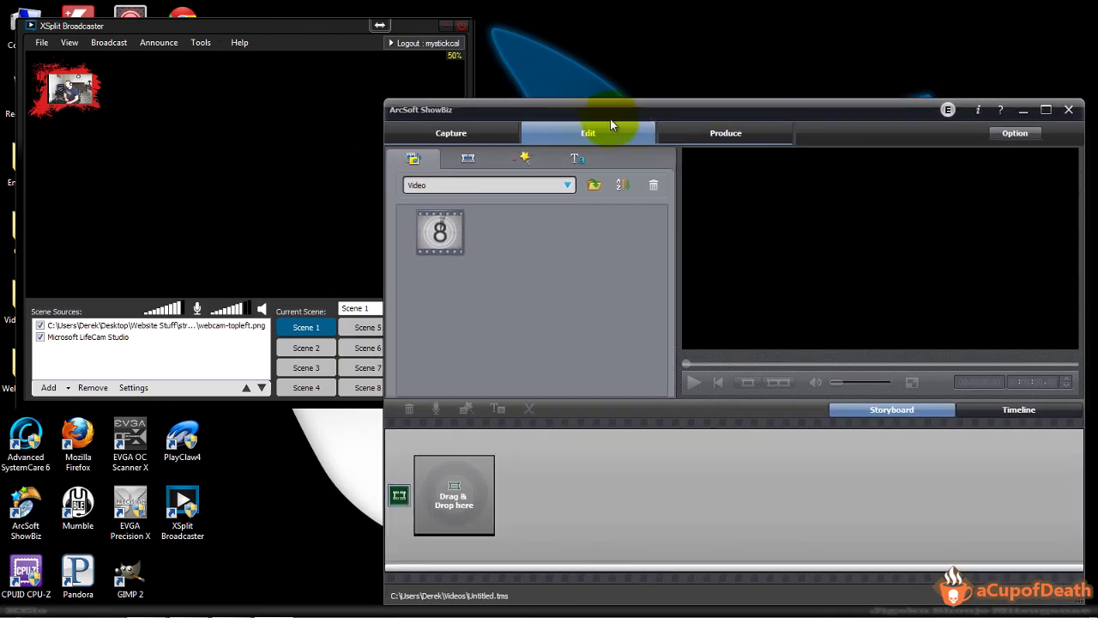
# Open ShowBiz's Capture Module previewing the Xbox dashboard from the Hauppauge HDMI source
pyautogui.click(468, 129)
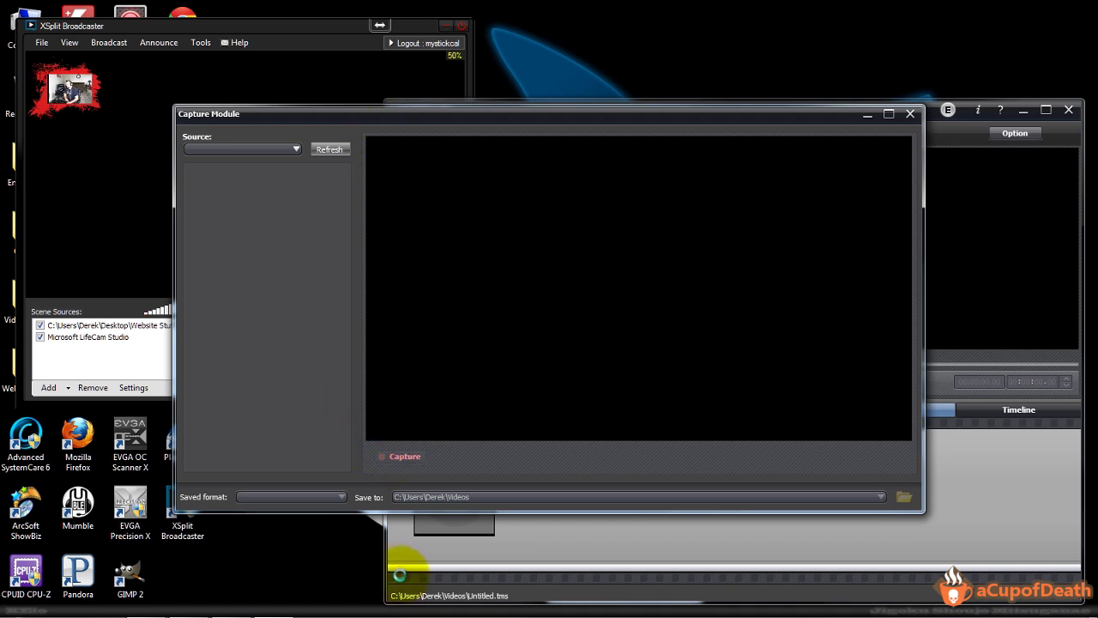
pyautogui.click(330, 150)
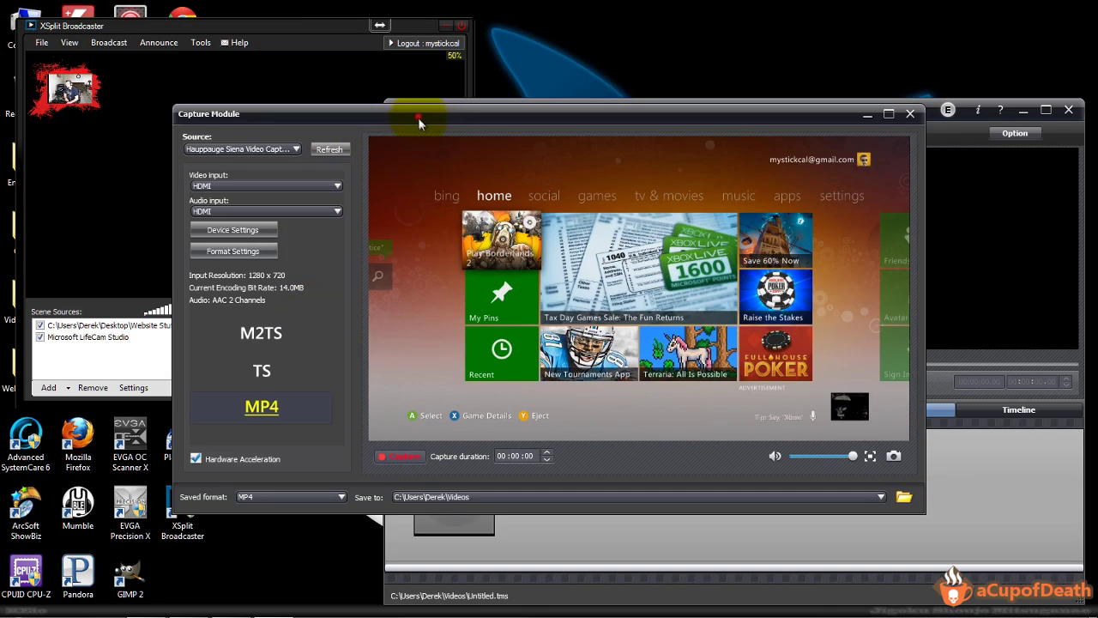
pyautogui.moveTo(418, 117); pyautogui.dragTo(573, 211)
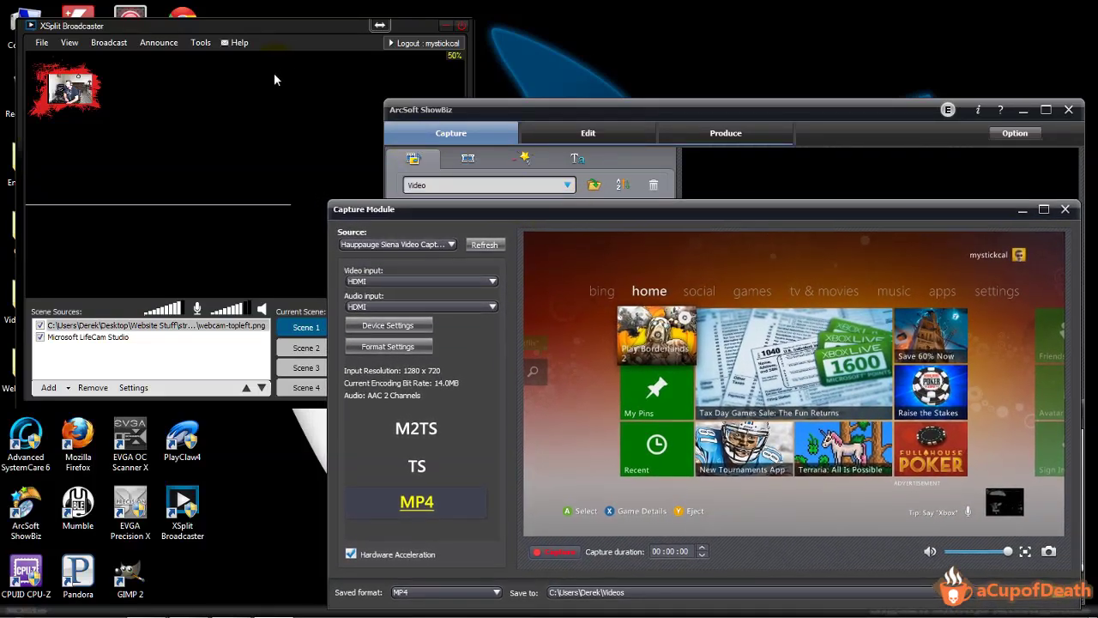
pyautogui.click(379, 25)
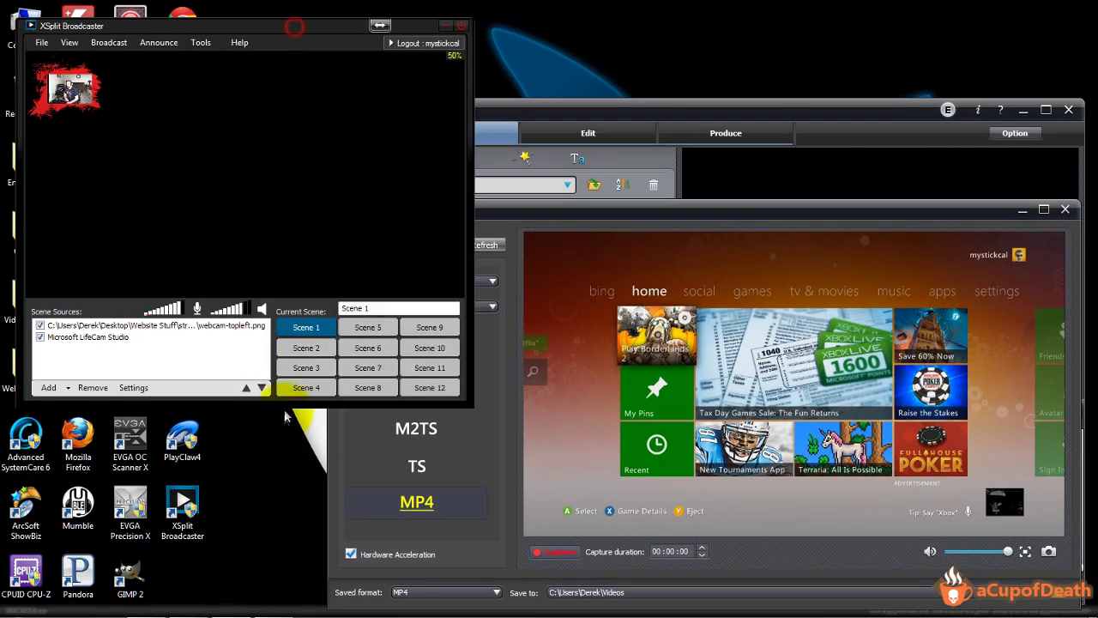
# Switch XSplit to the empty Scene 2 and look through the File and Tools menus
pyautogui.click(307, 348)
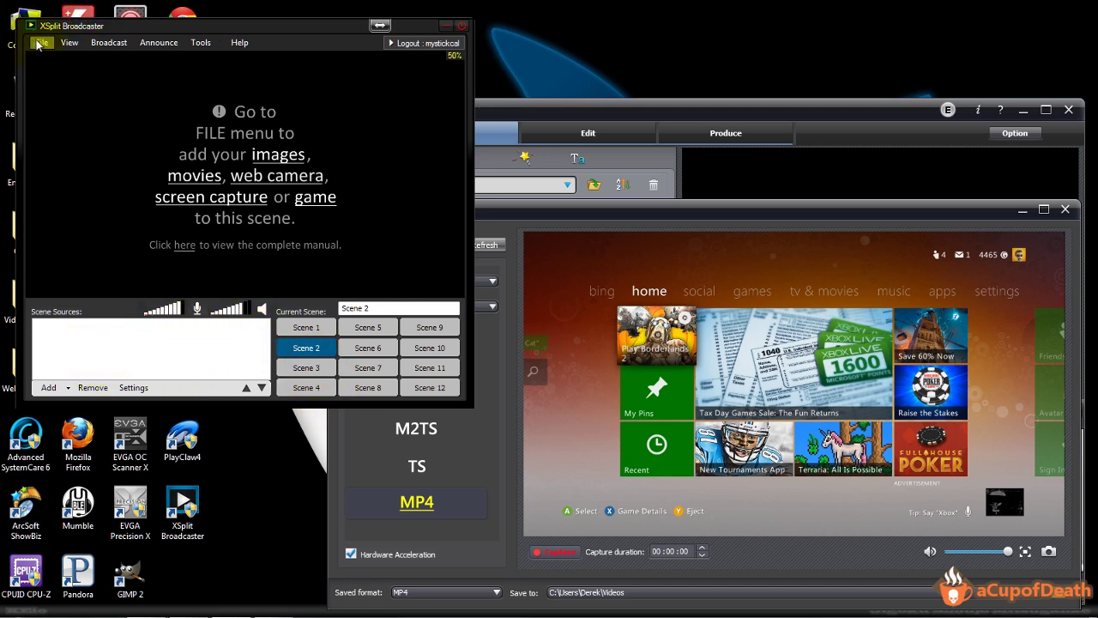
pyautogui.click(155, 43)
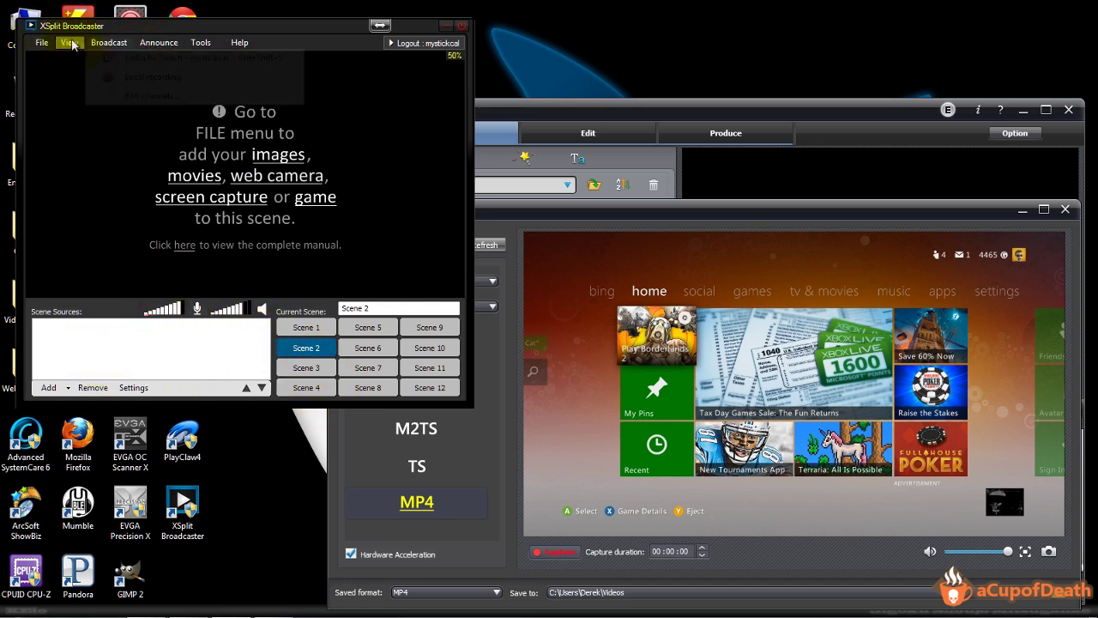
pyautogui.click(41, 42)
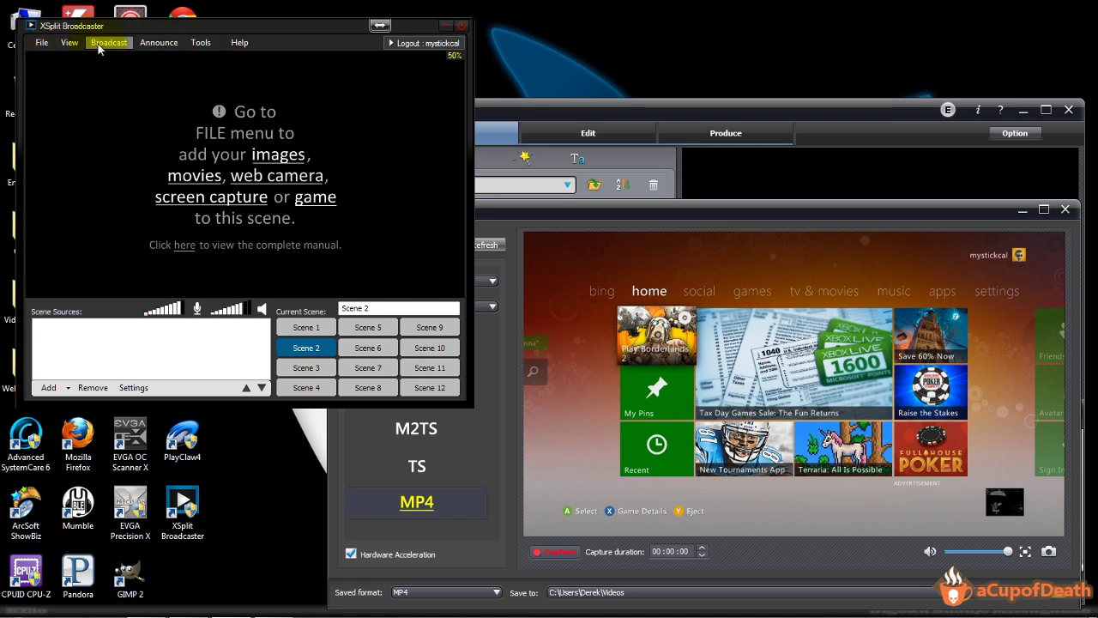
pyautogui.click(199, 45)
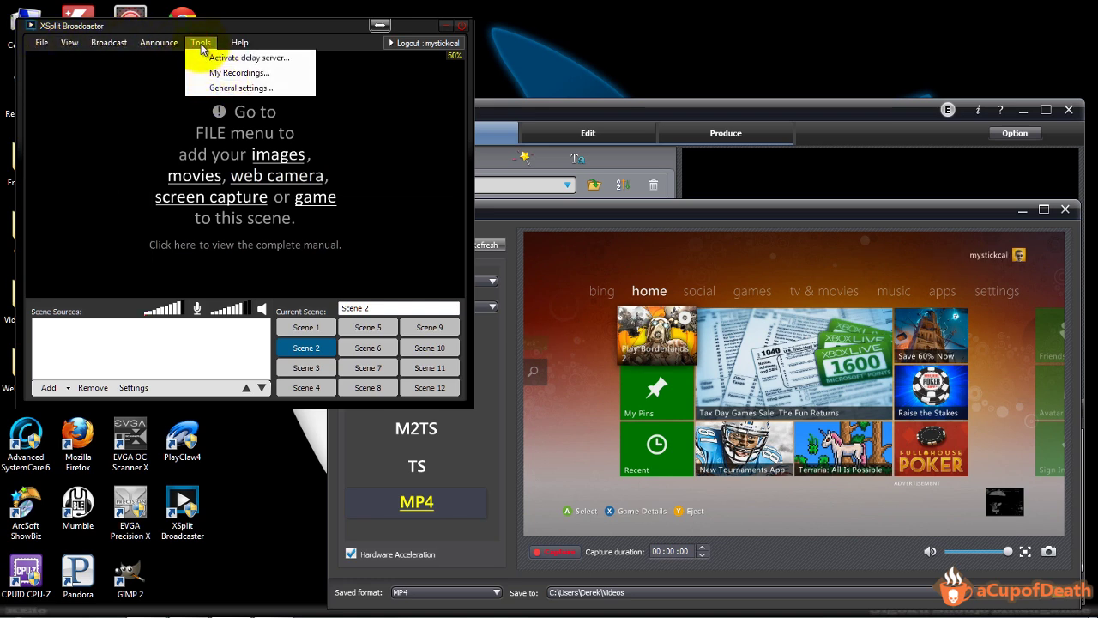
pyautogui.click(201, 43)
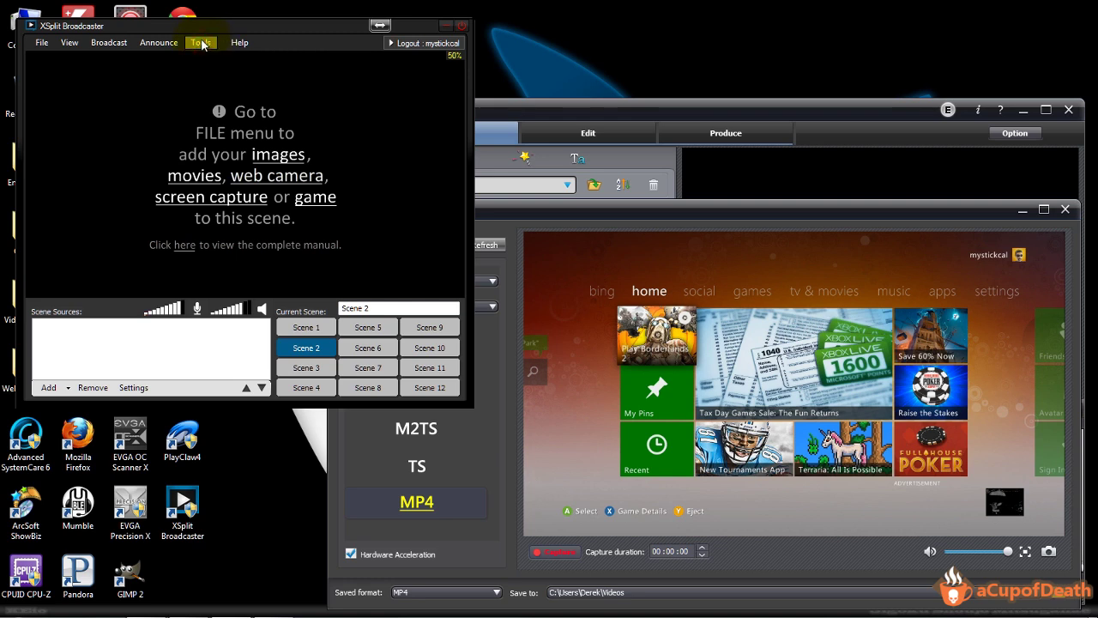
pyautogui.click(218, 344)
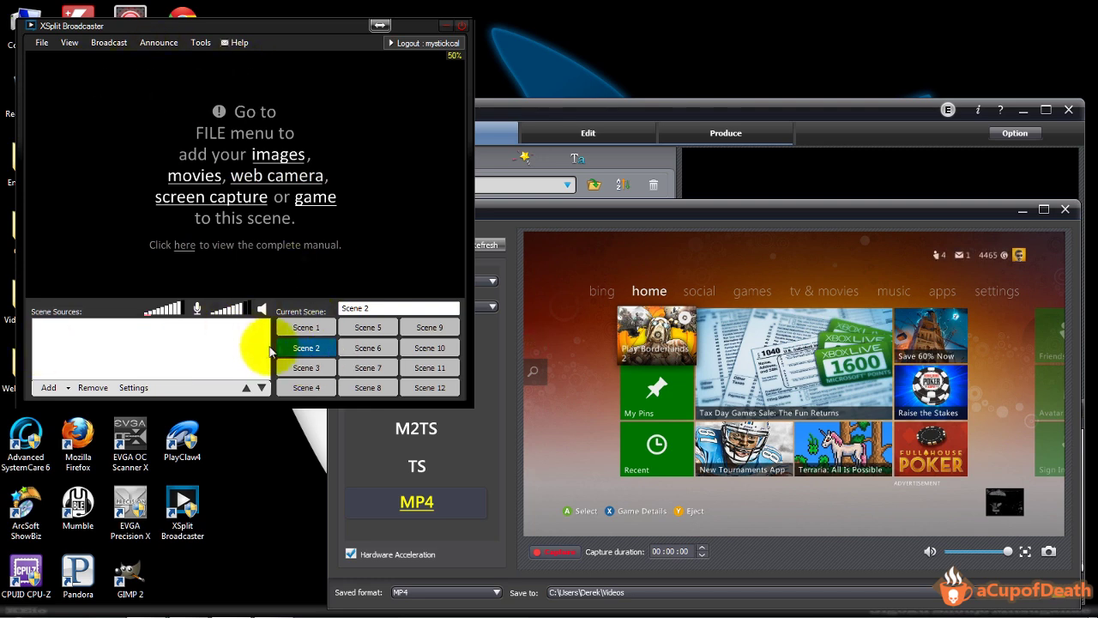
pyautogui.click(306, 348)
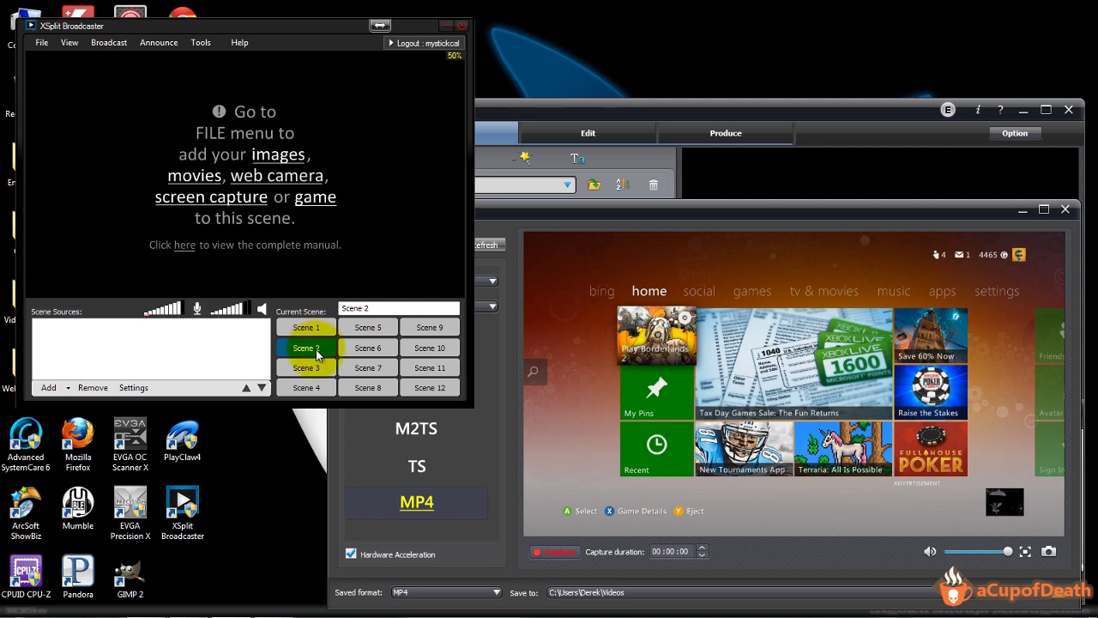
# Add a screen region source outlining the ShowBiz Xbox preview (787 x 439 at 763, 338)
pyautogui.click(68, 389)
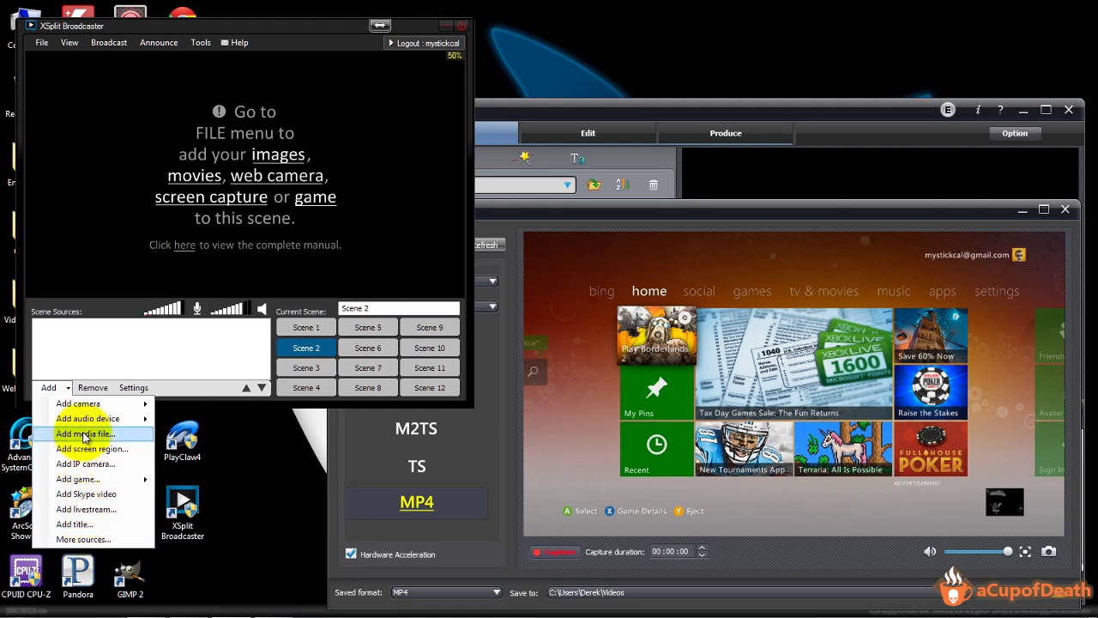
pyautogui.click(92, 449)
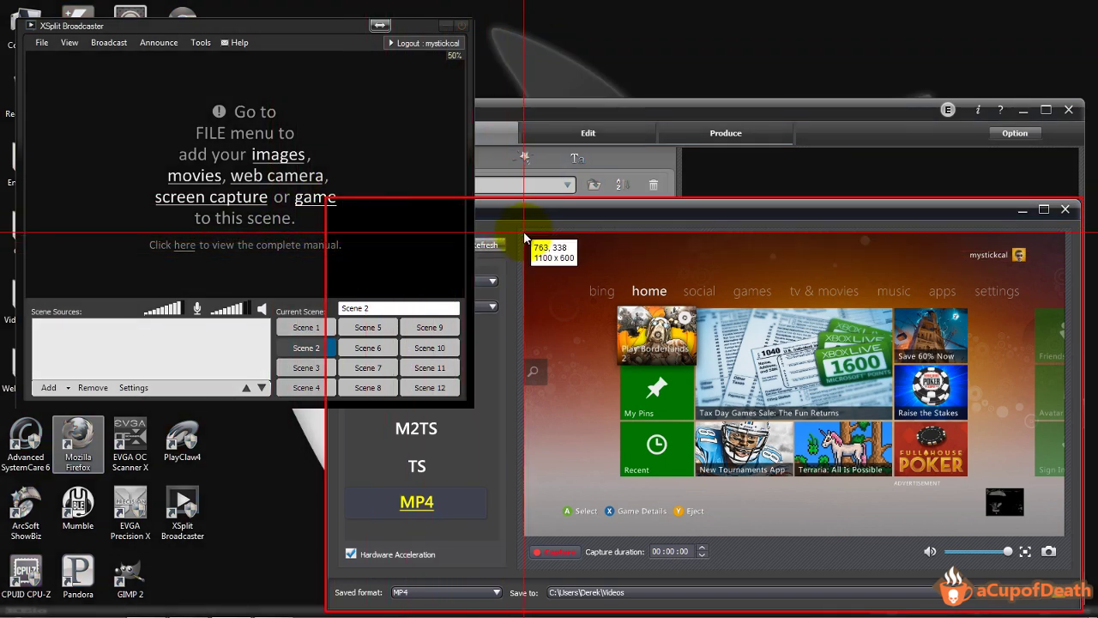
pyautogui.moveTo(524, 232); pyautogui.dragTo(1064, 537)
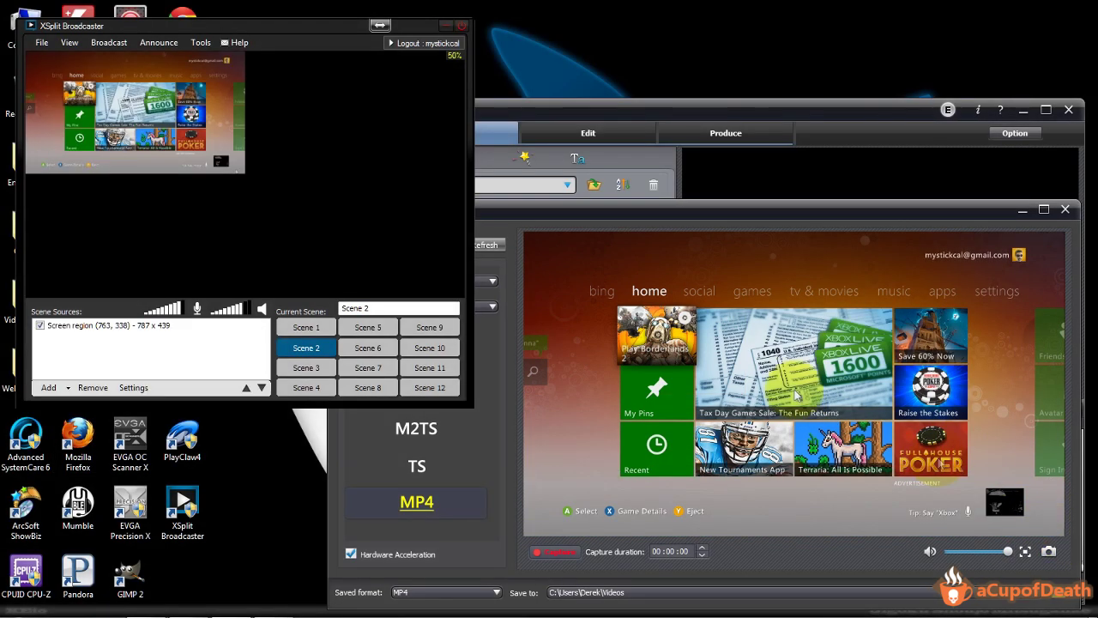
# Enlarge the screen region in the scene and toggle the ShowBiz Xbox preview full screen and back
pyautogui.click(243, 170)
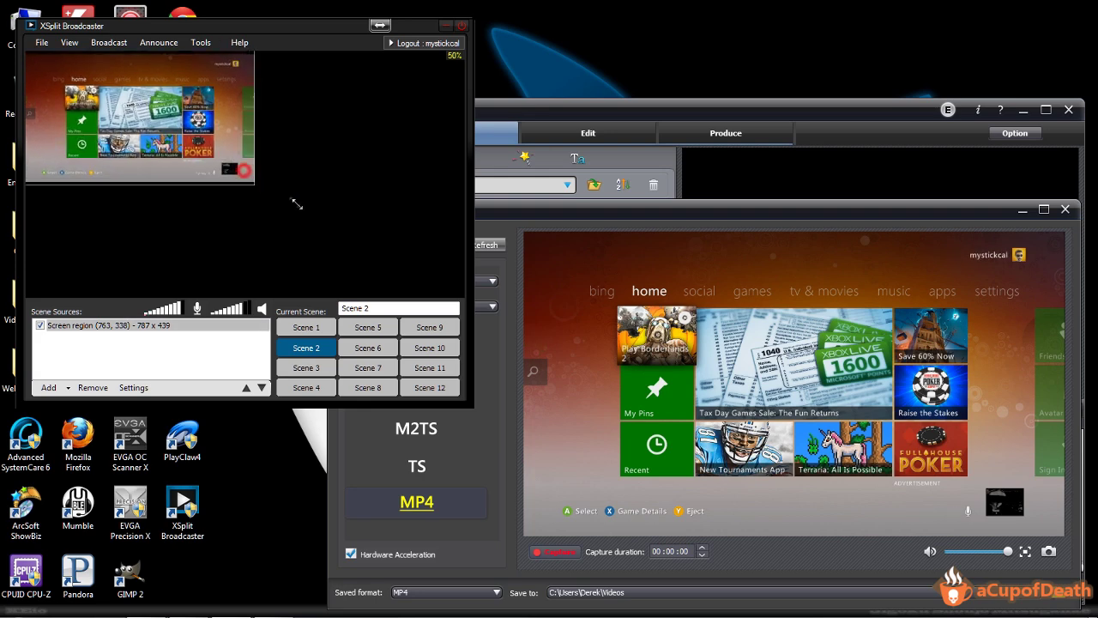
pyautogui.moveTo(297, 203); pyautogui.dragTo(515, 335)
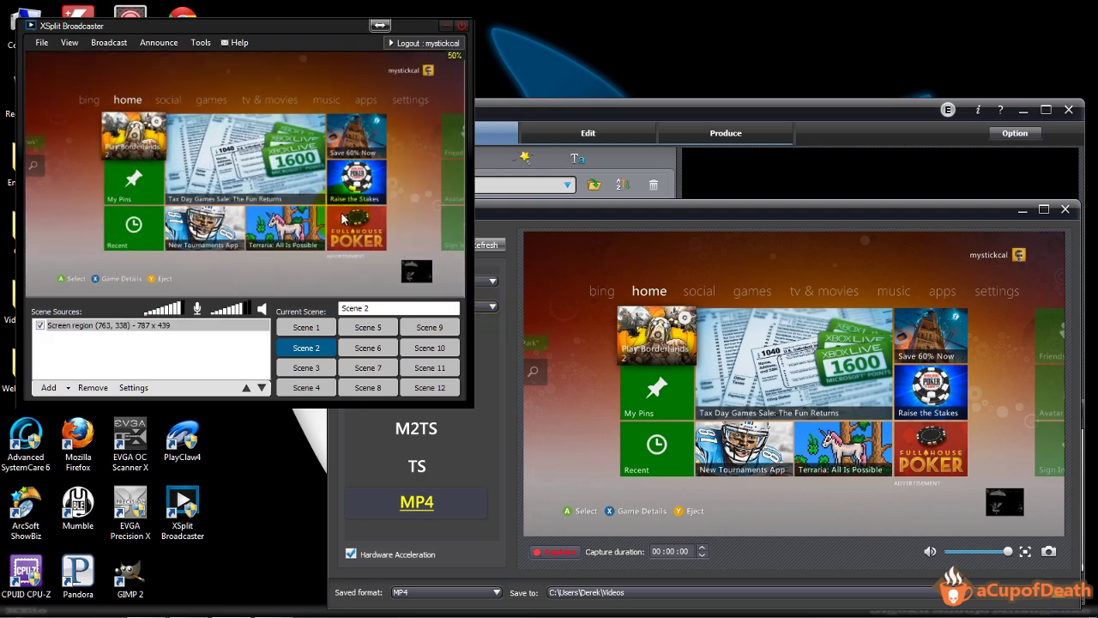
pyautogui.click(248, 326)
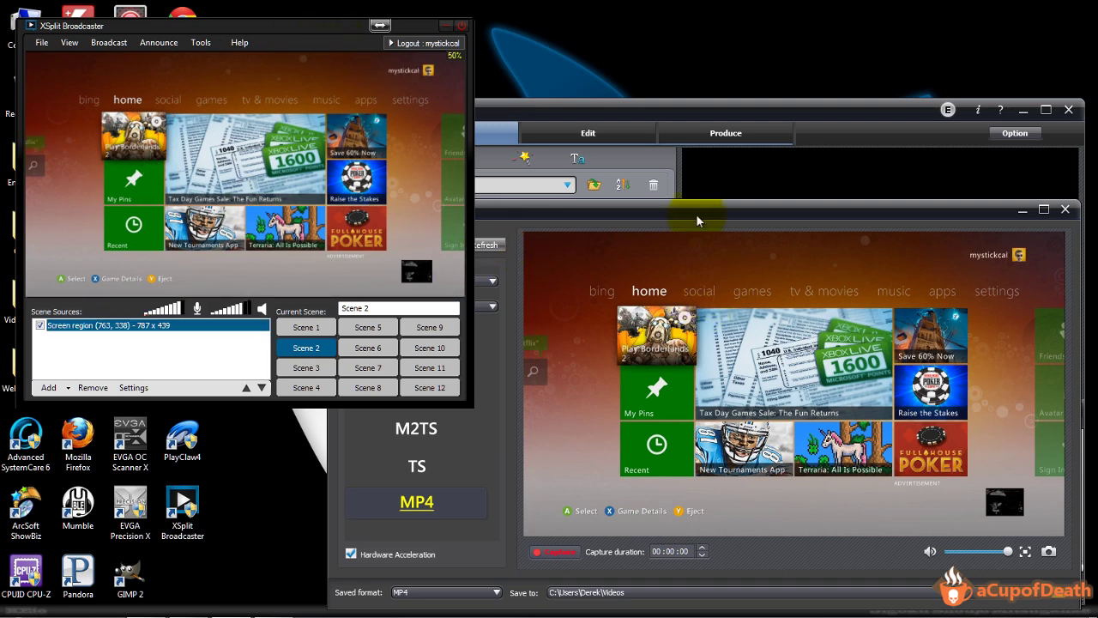
pyautogui.click(702, 319)
pyautogui.doubleClick(705, 325)
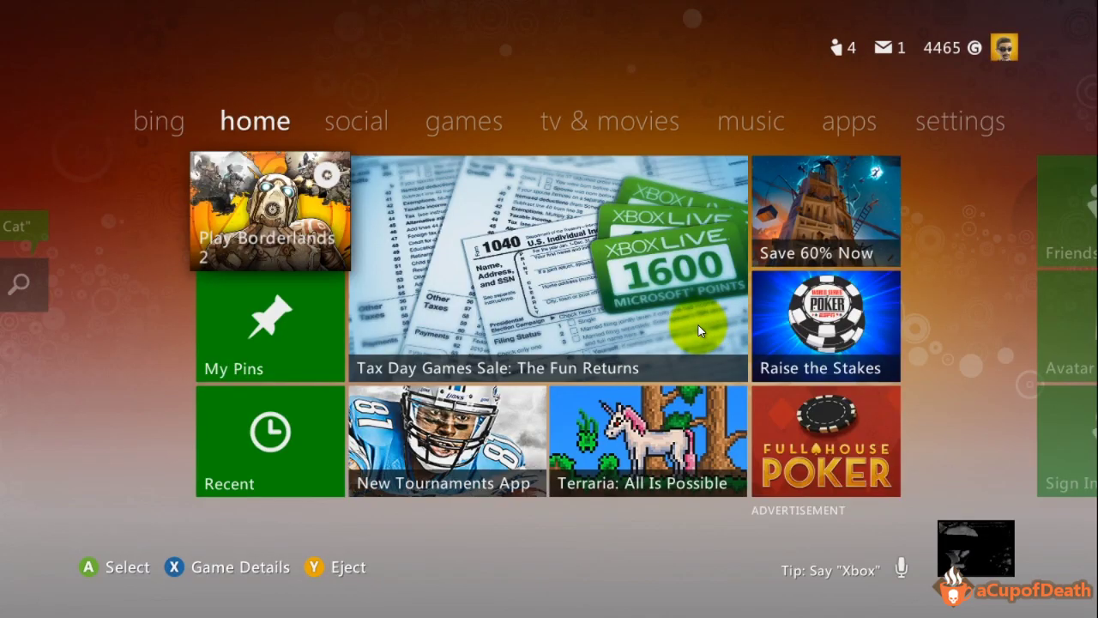
pyautogui.doubleClick(698, 325)
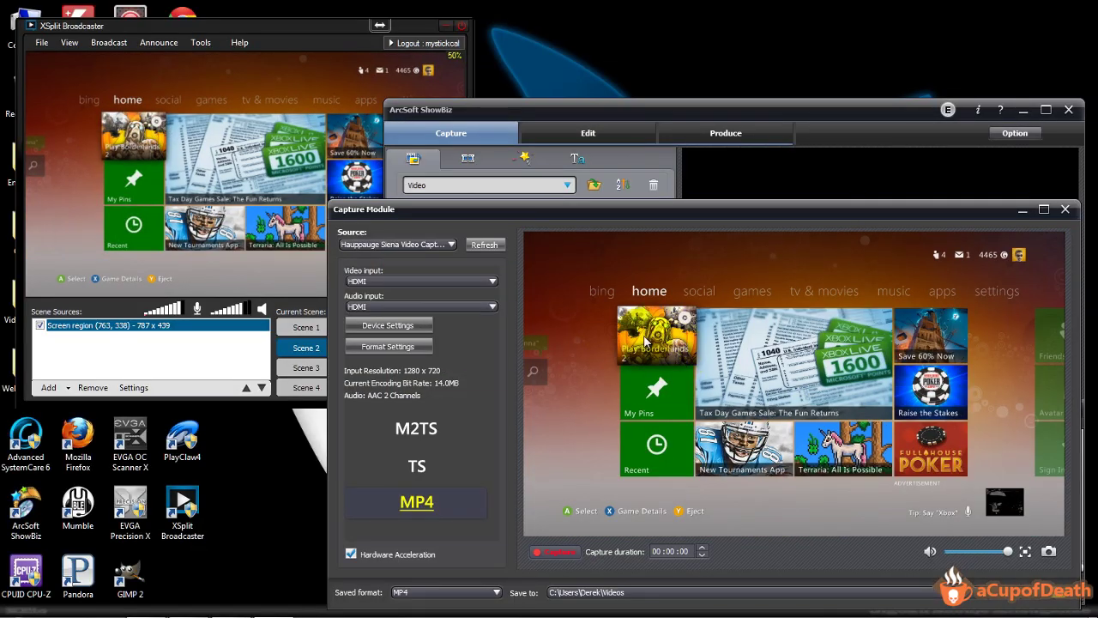
pyautogui.click(227, 28)
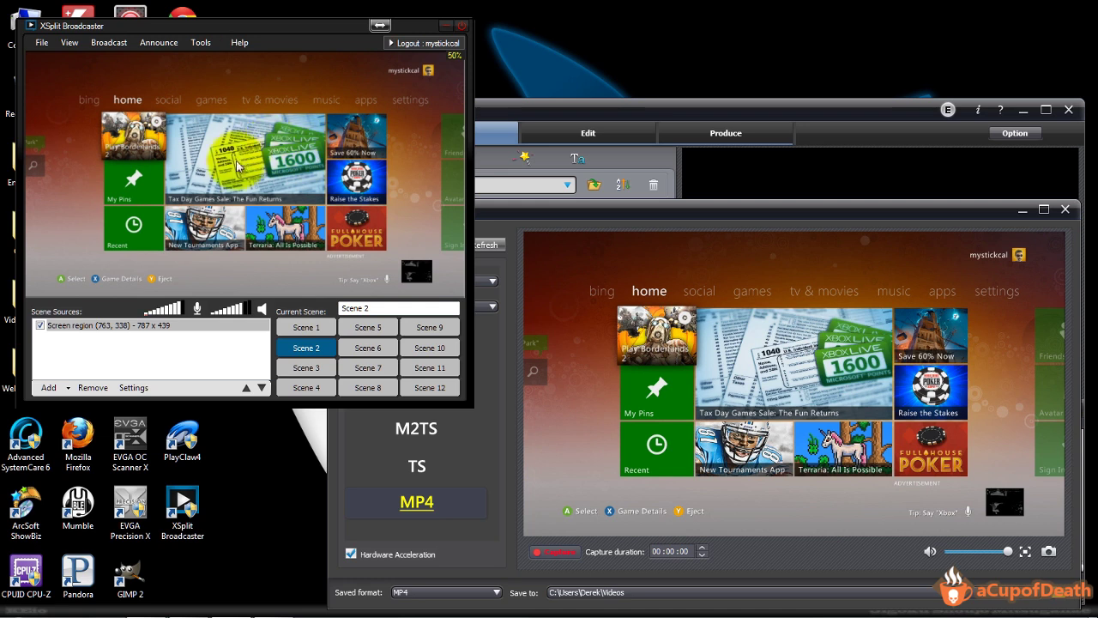
# Remove the screen region source from Scene 2
pyautogui.click(105, 327)
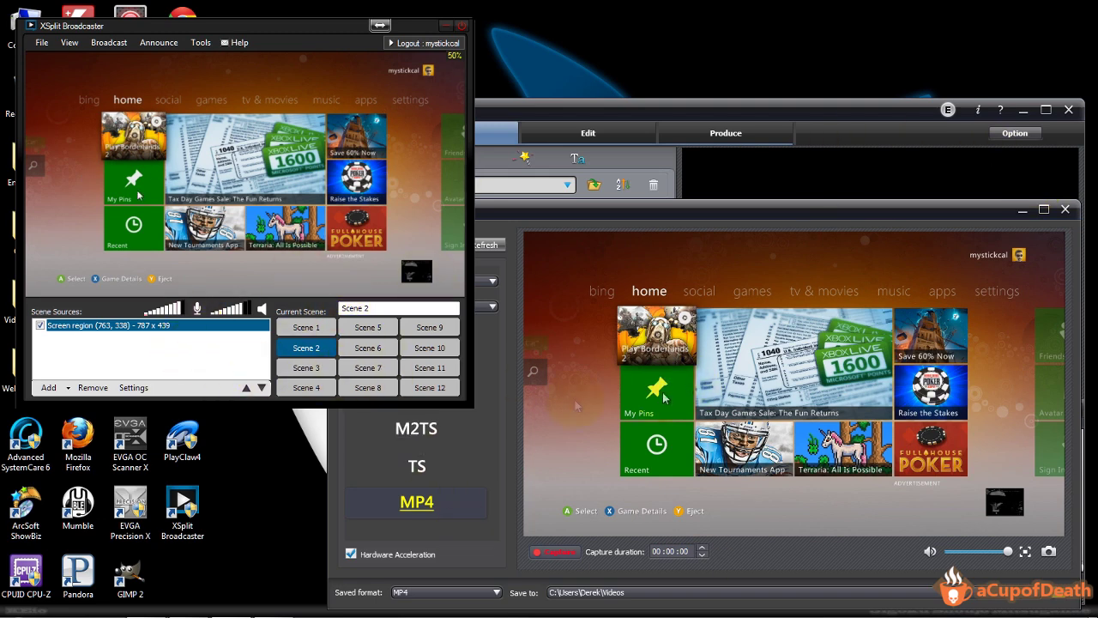
pyautogui.click(208, 274)
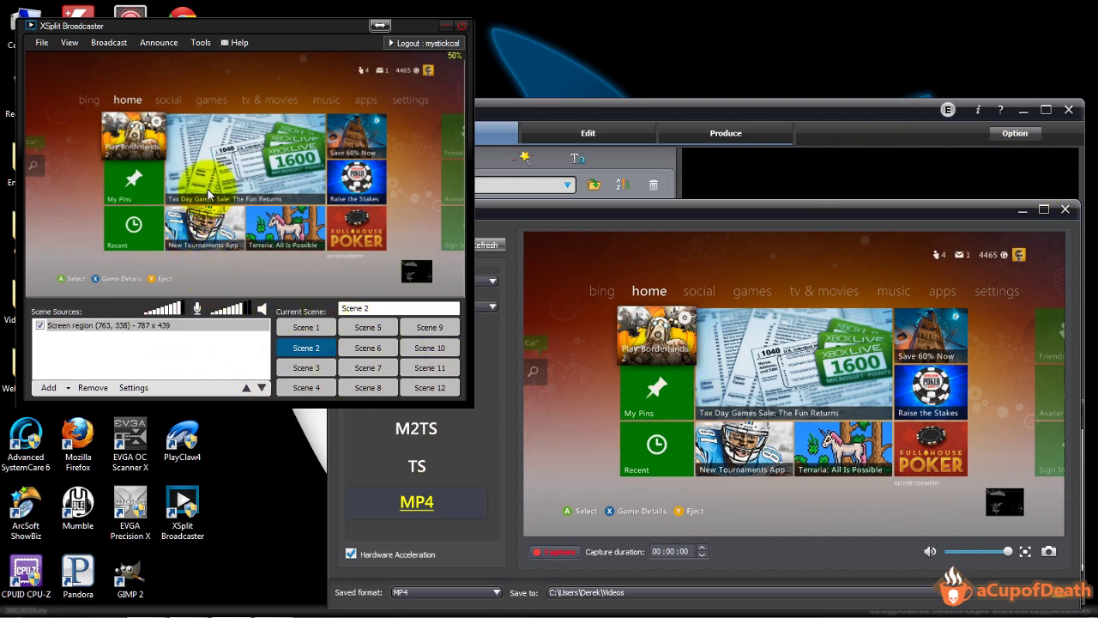
pyautogui.click(145, 330)
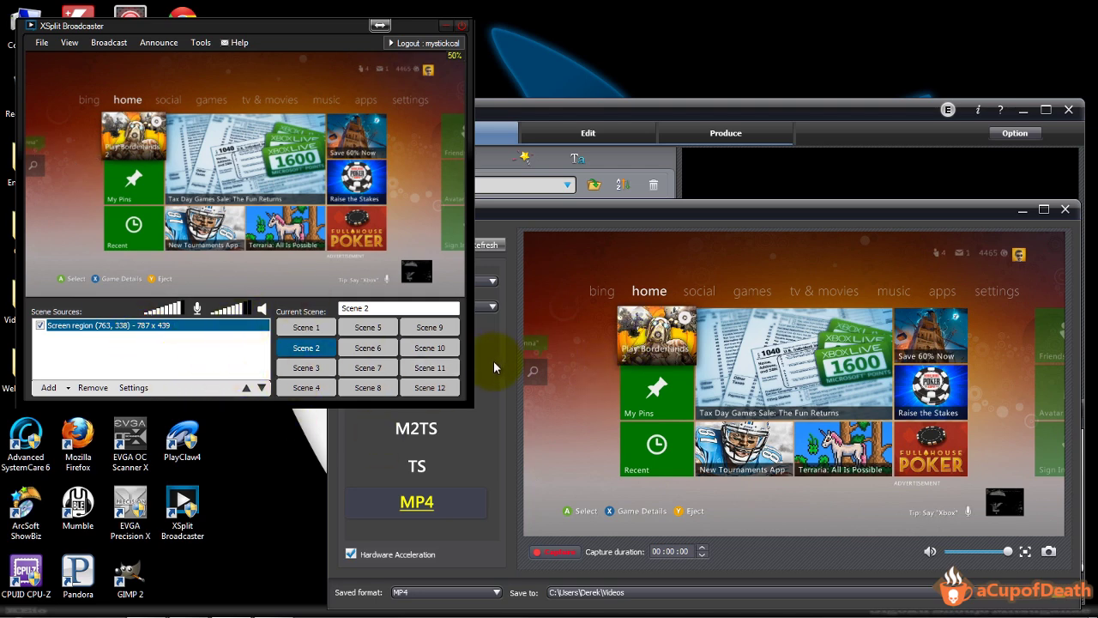
pyautogui.click(326, 266)
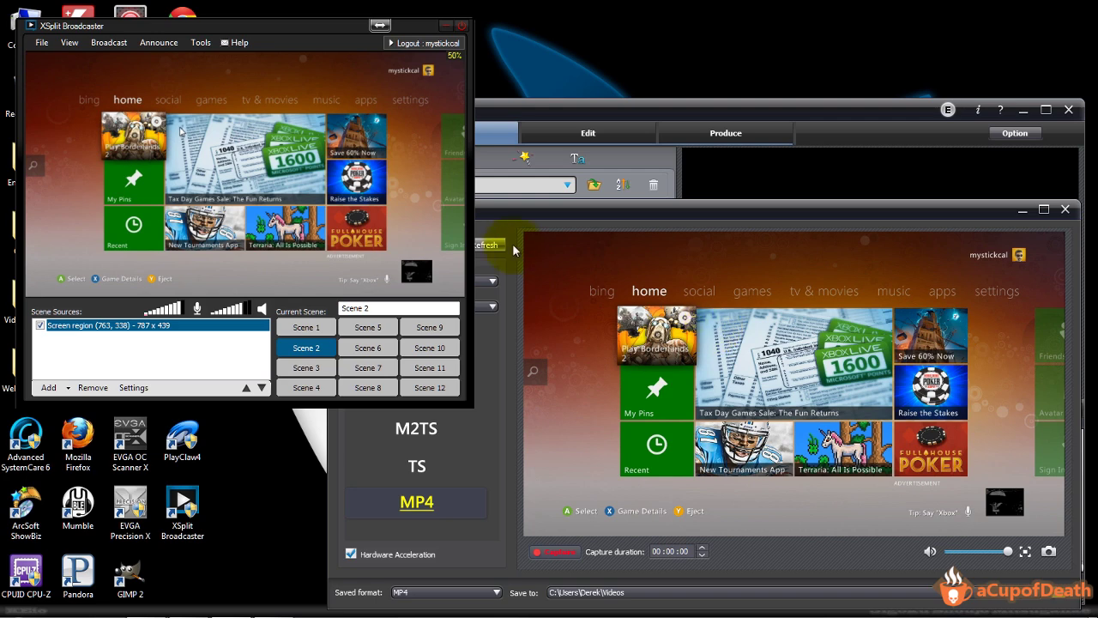
pyautogui.click(129, 325)
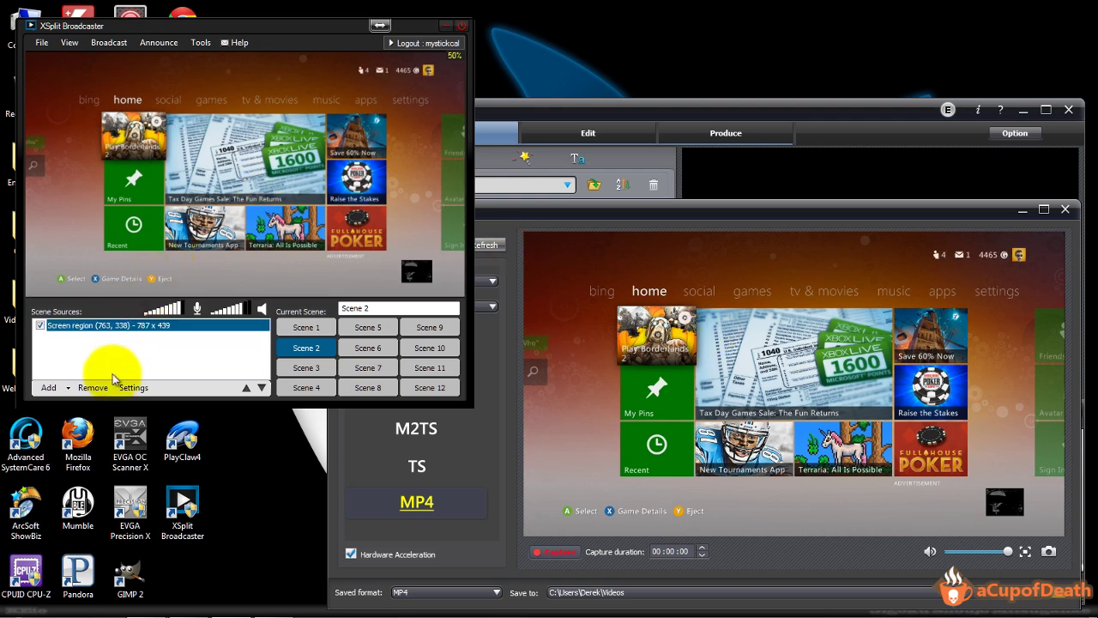
pyautogui.click(93, 387)
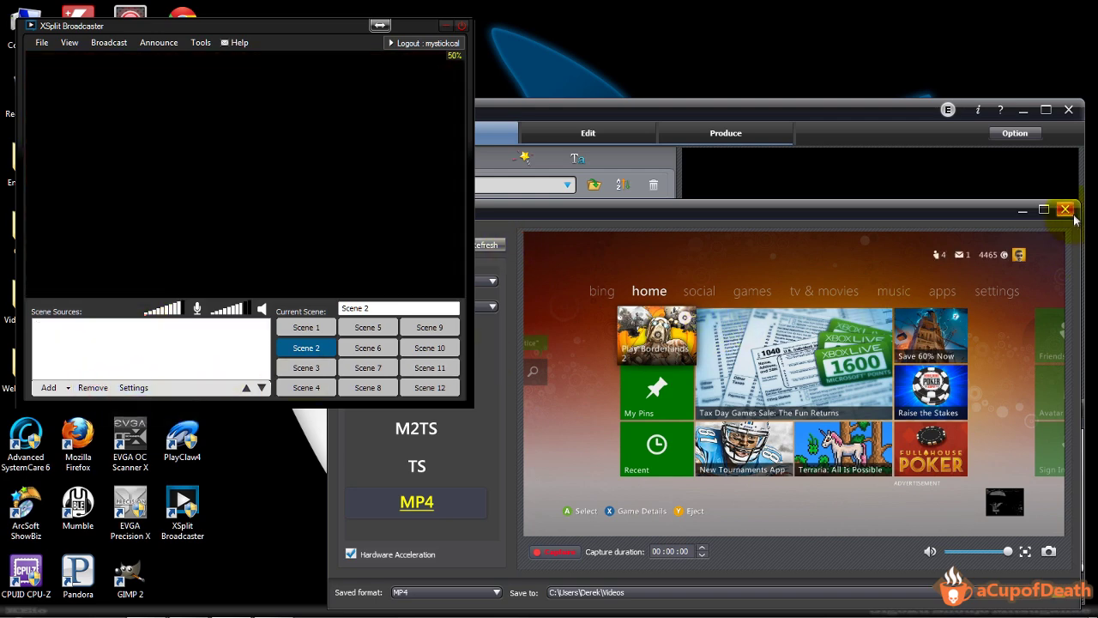
# Close ShowBiz's Capture Module and main window, shifting XSplit slightly right
pyautogui.click(1065, 210)
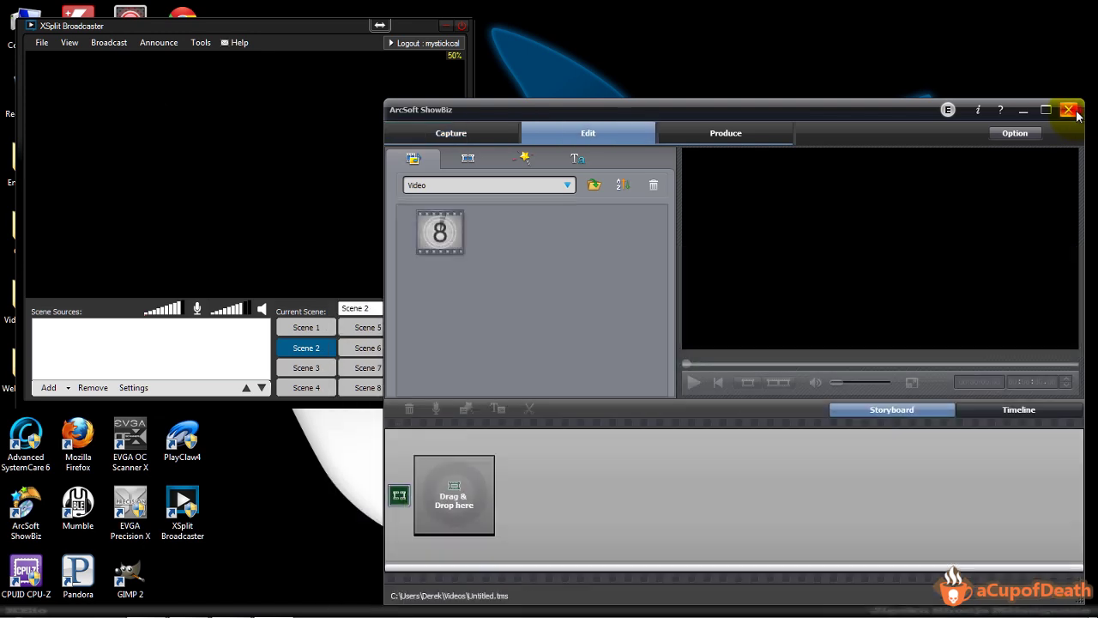
pyautogui.click(1068, 110)
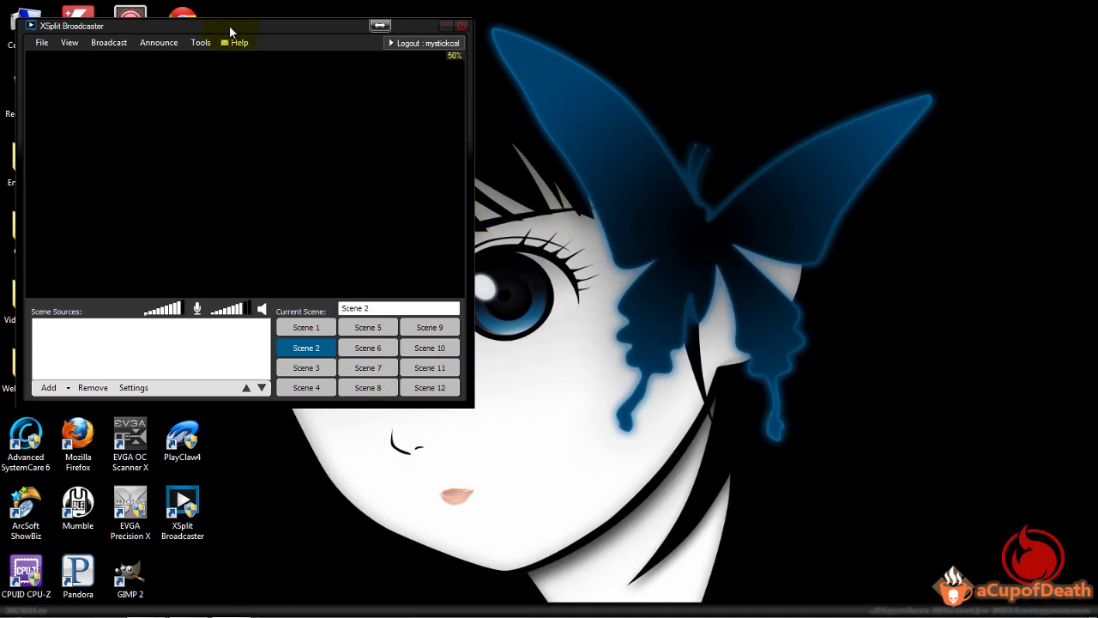
pyautogui.moveTo(230, 32); pyautogui.dragTo(240, 32)
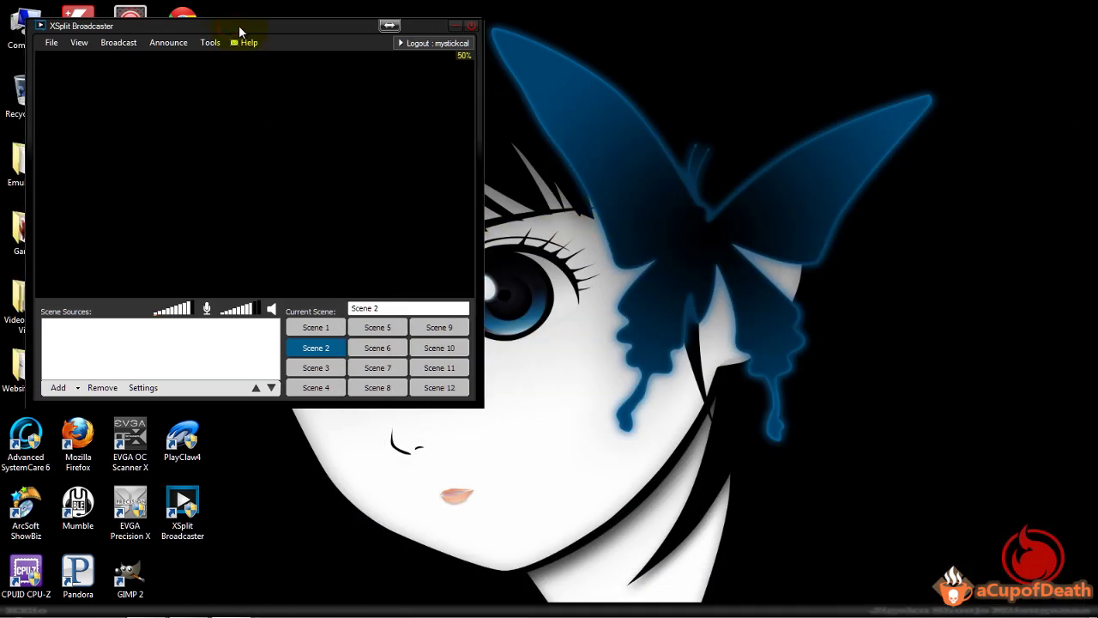
# Add the Hauppauge Siena Video Capture camera and stretch it across the whole preview
pyautogui.click(67, 389)
pyautogui.moveTo(82, 410)
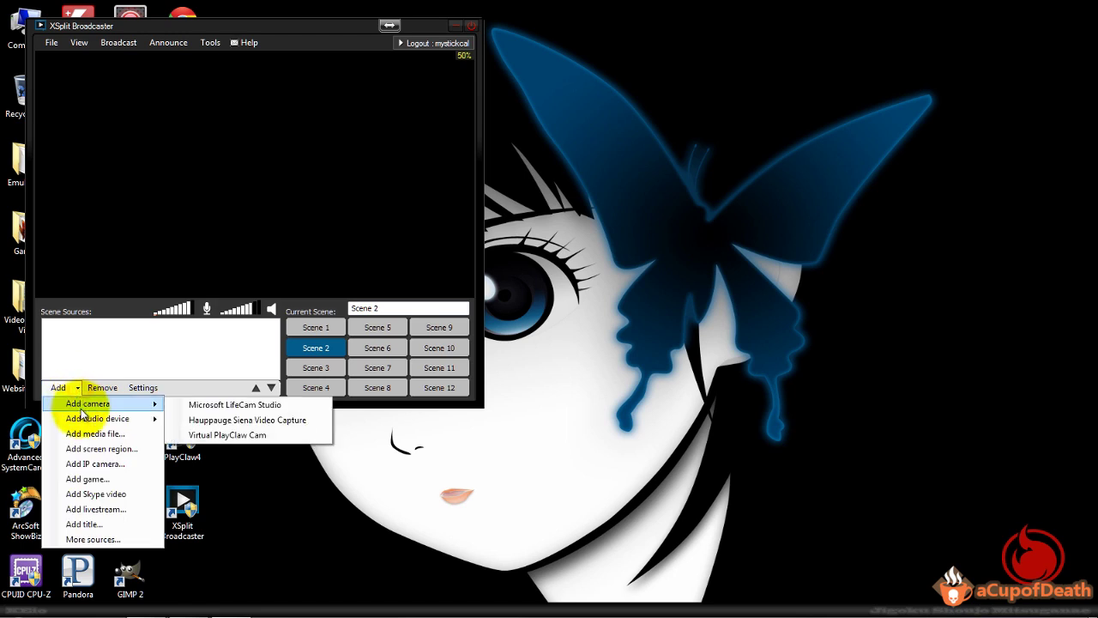
pyautogui.click(207, 426)
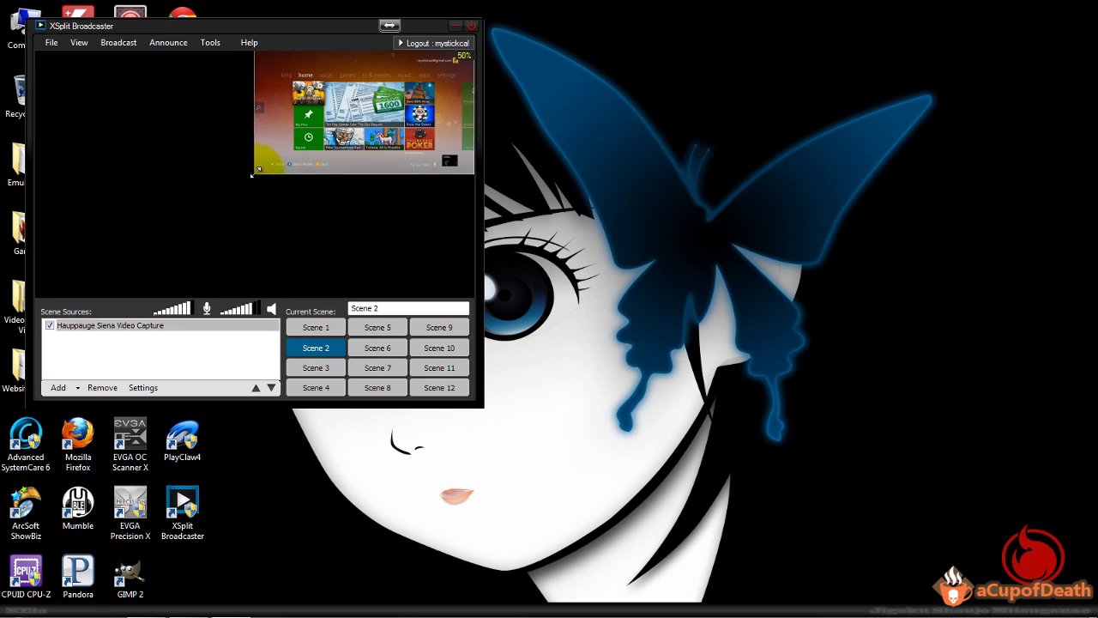
pyautogui.moveTo(254, 172); pyautogui.dragTo(36, 297)
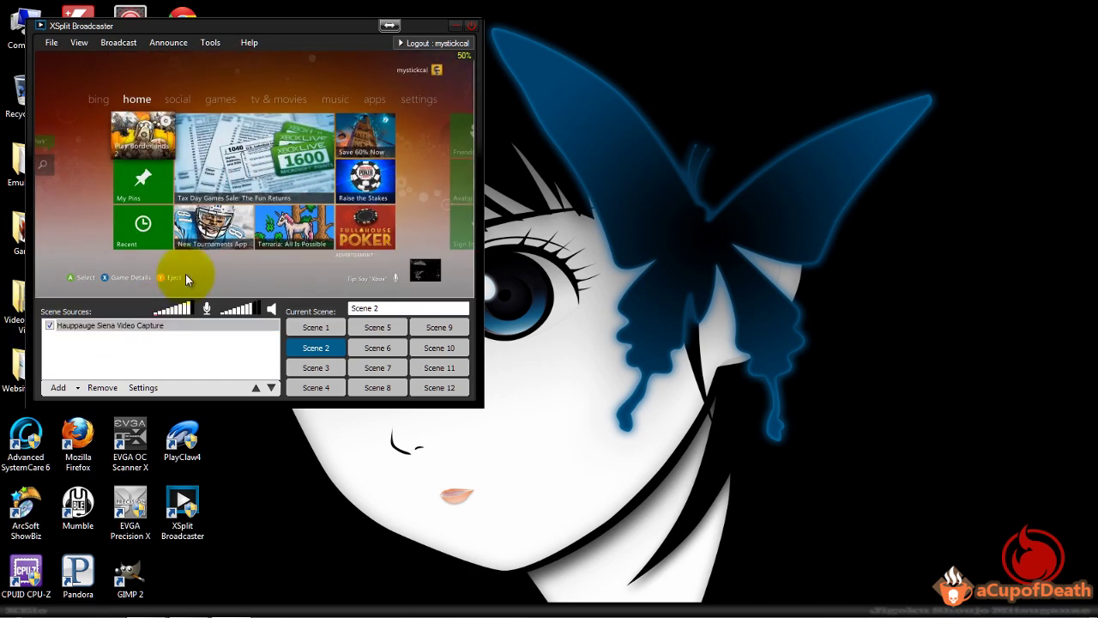
pyautogui.click(193, 326)
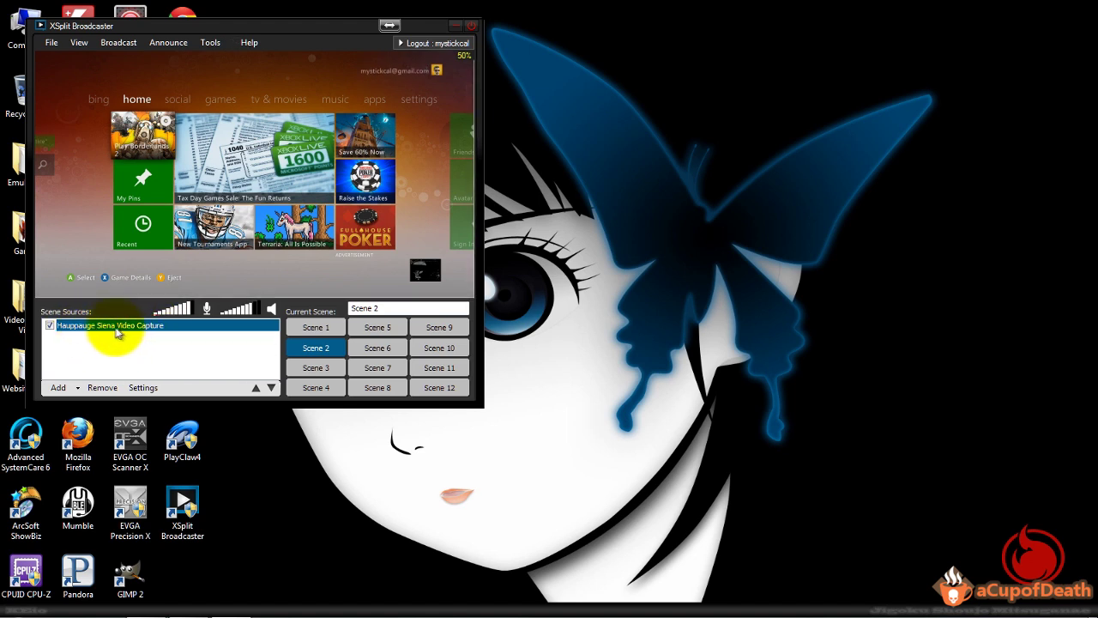
pyautogui.click(133, 258)
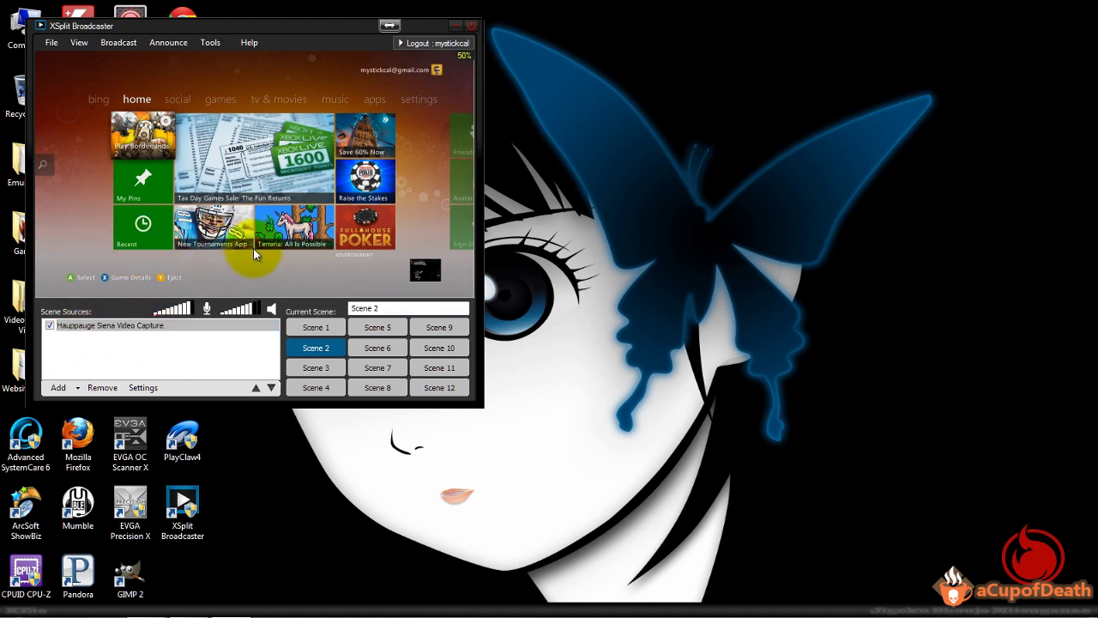
pyautogui.click(219, 347)
pyautogui.click(221, 247)
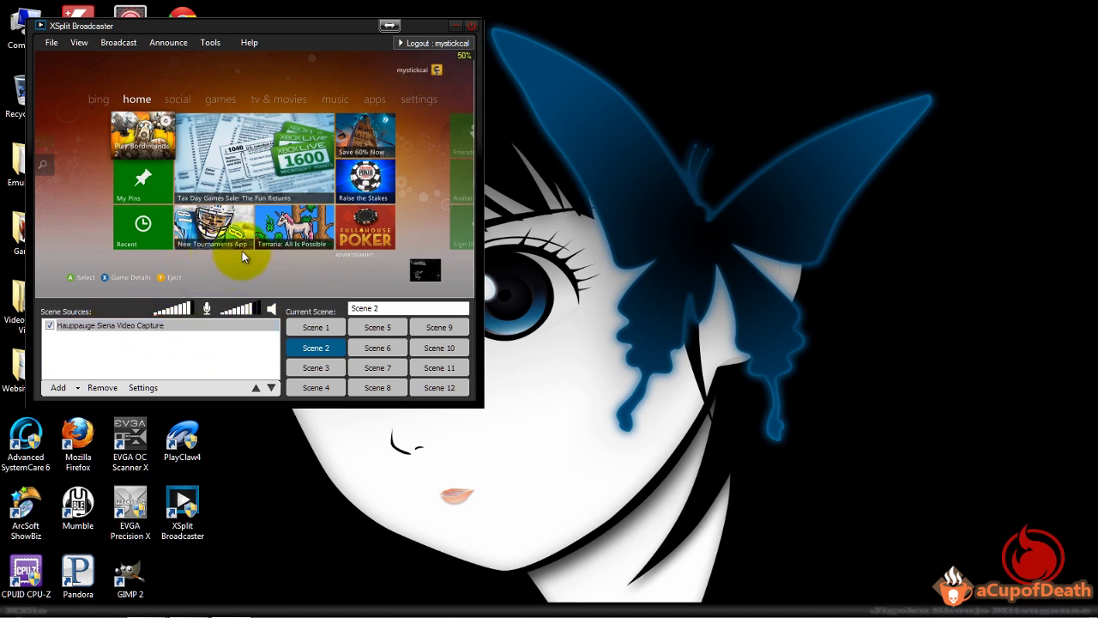
pyautogui.click(233, 284)
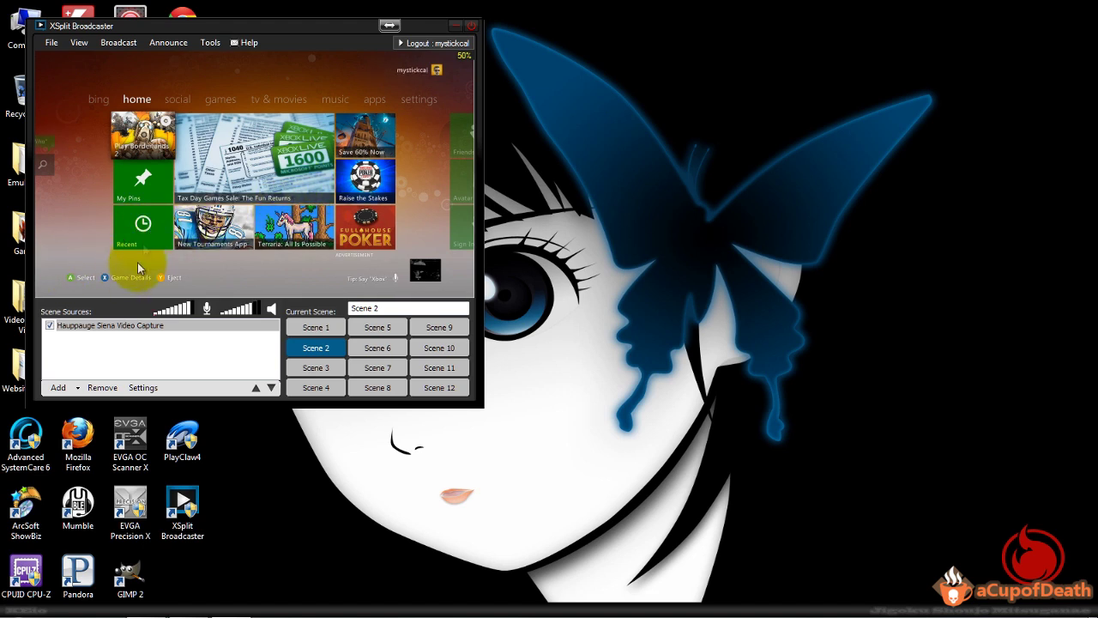
pyautogui.click(110, 327)
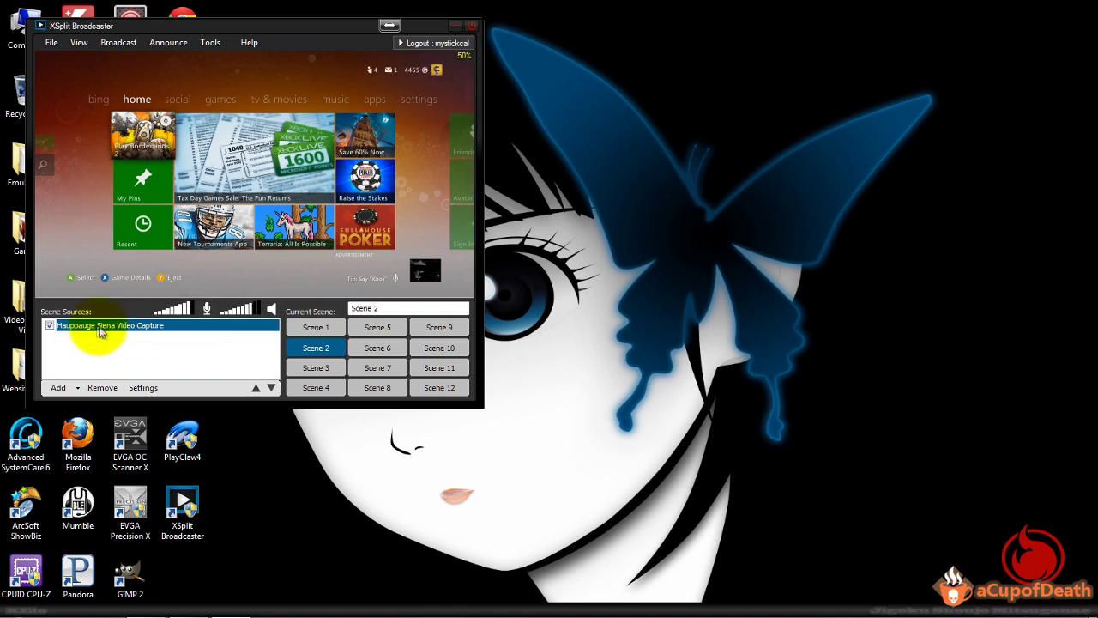
pyautogui.click(79, 235)
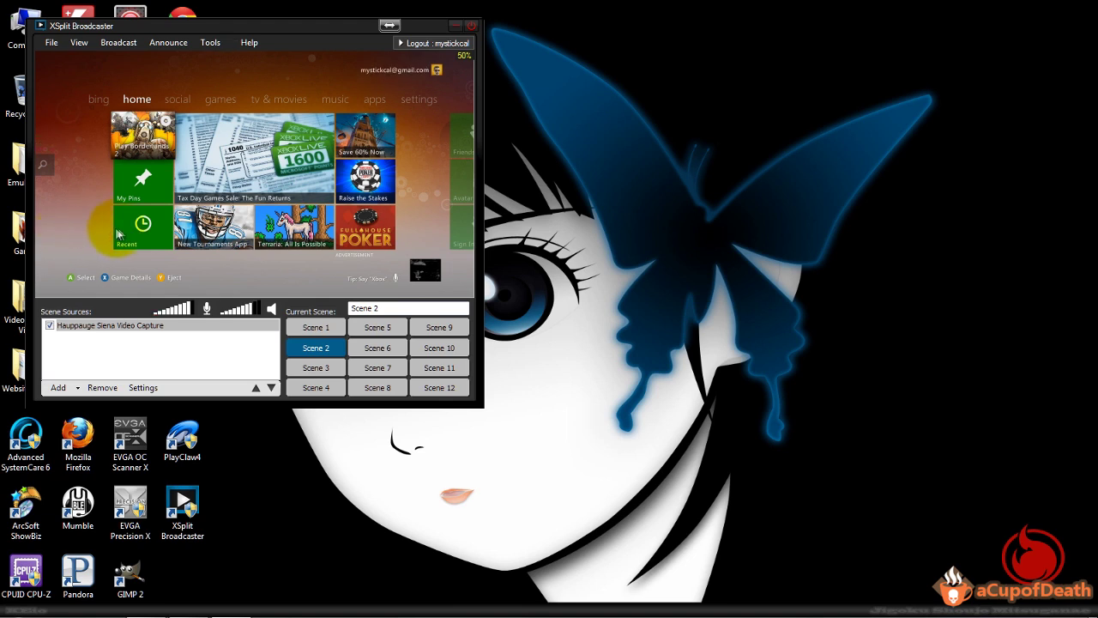
pyautogui.click(113, 326)
pyautogui.click(100, 254)
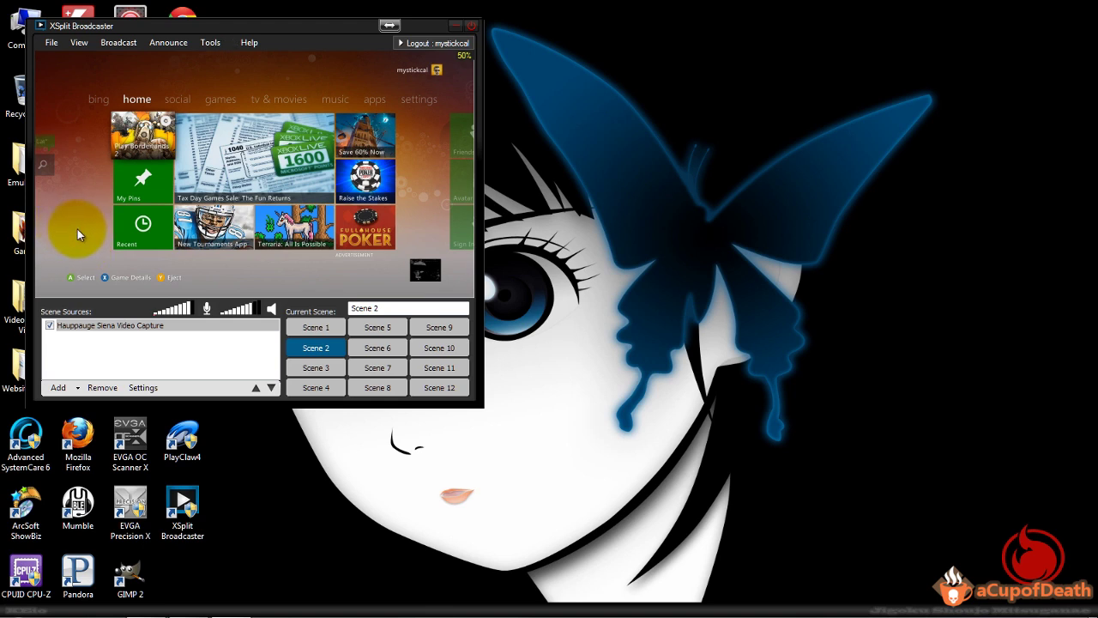
pyautogui.click(194, 327)
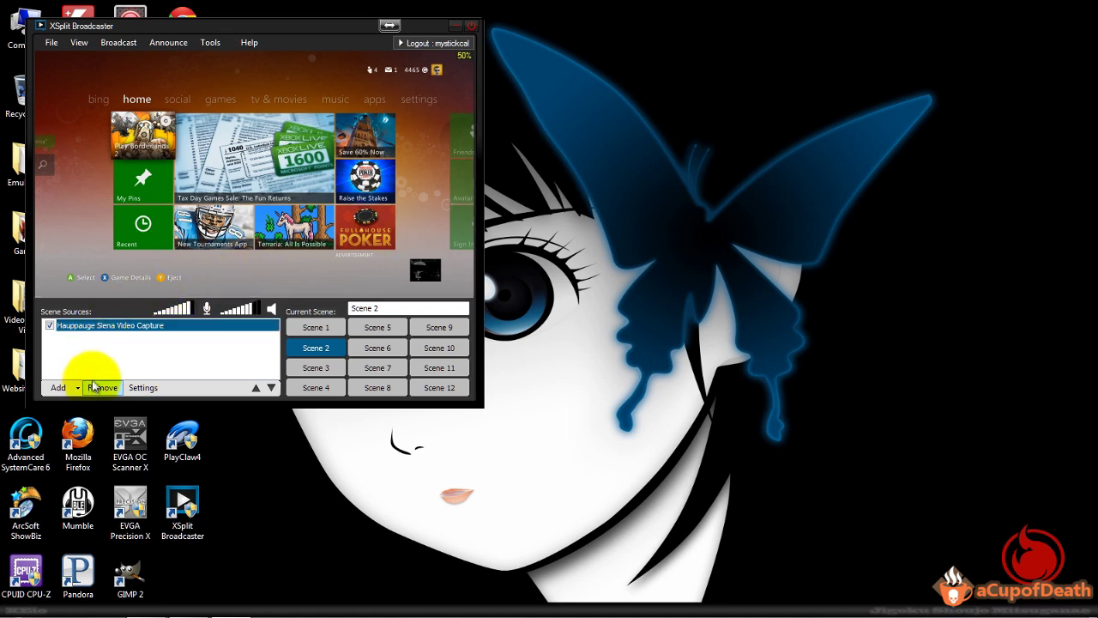
pyautogui.click(94, 352)
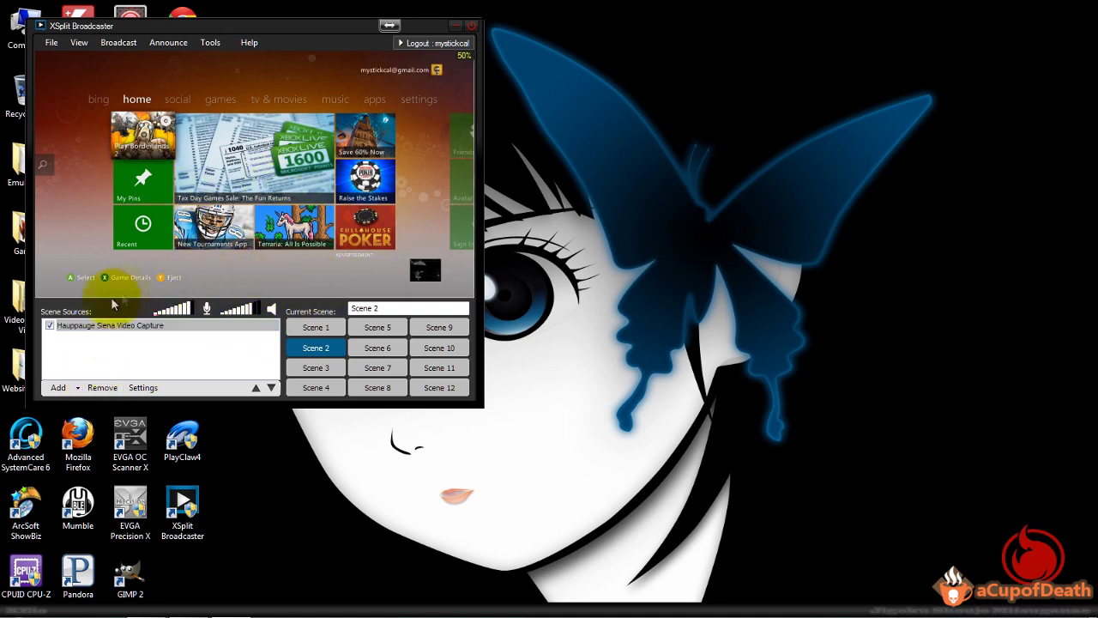
pyautogui.click(94, 326)
# Add the Realtek High Definition microphone as an audio source in Scene 2
pyautogui.click(77, 388)
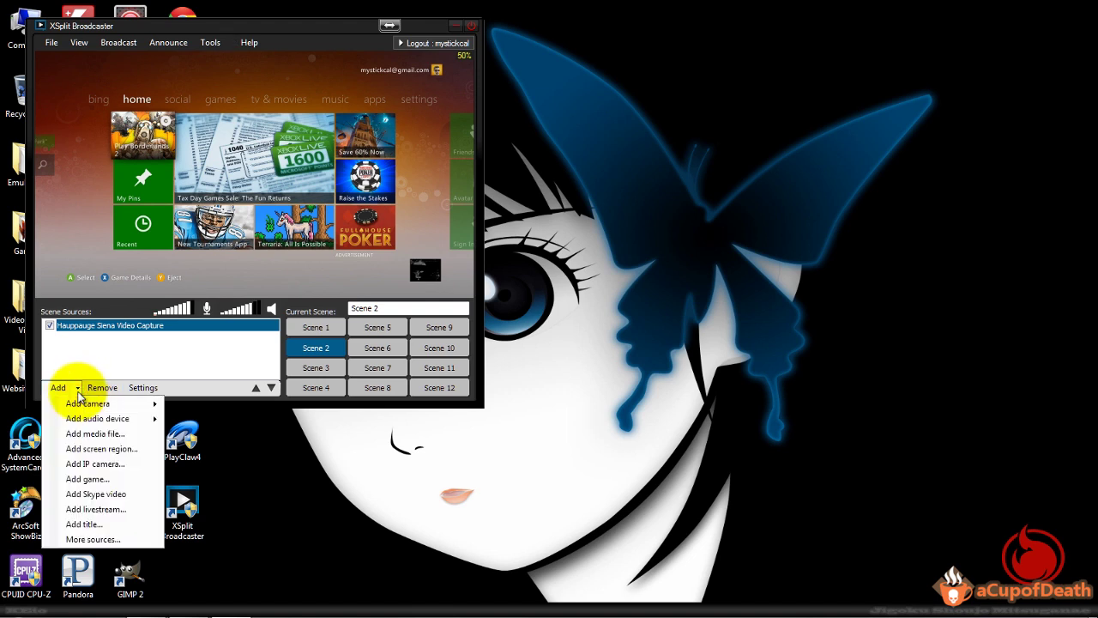
pyautogui.click(68, 365)
pyautogui.click(82, 362)
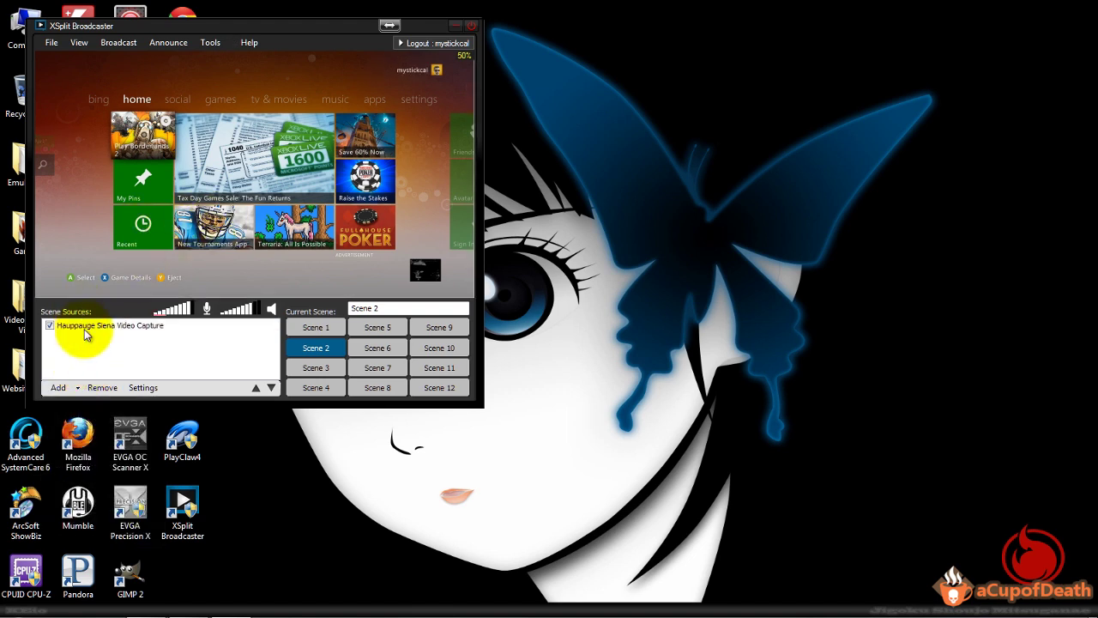
pyautogui.click(85, 328)
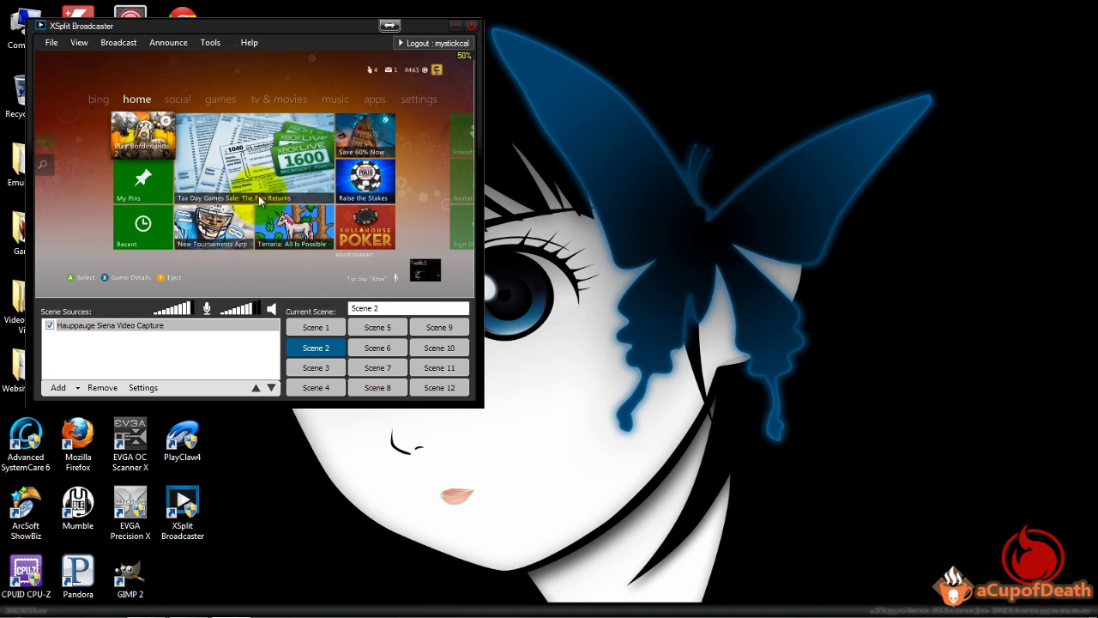
pyautogui.click(118, 342)
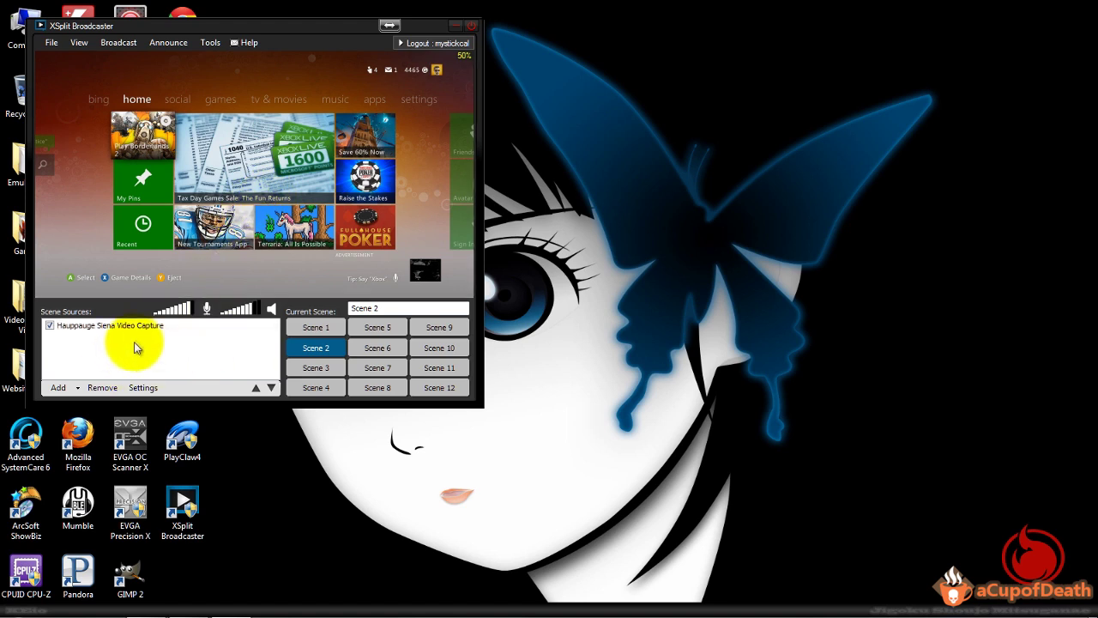
pyautogui.click(77, 388)
pyautogui.moveTo(95, 418)
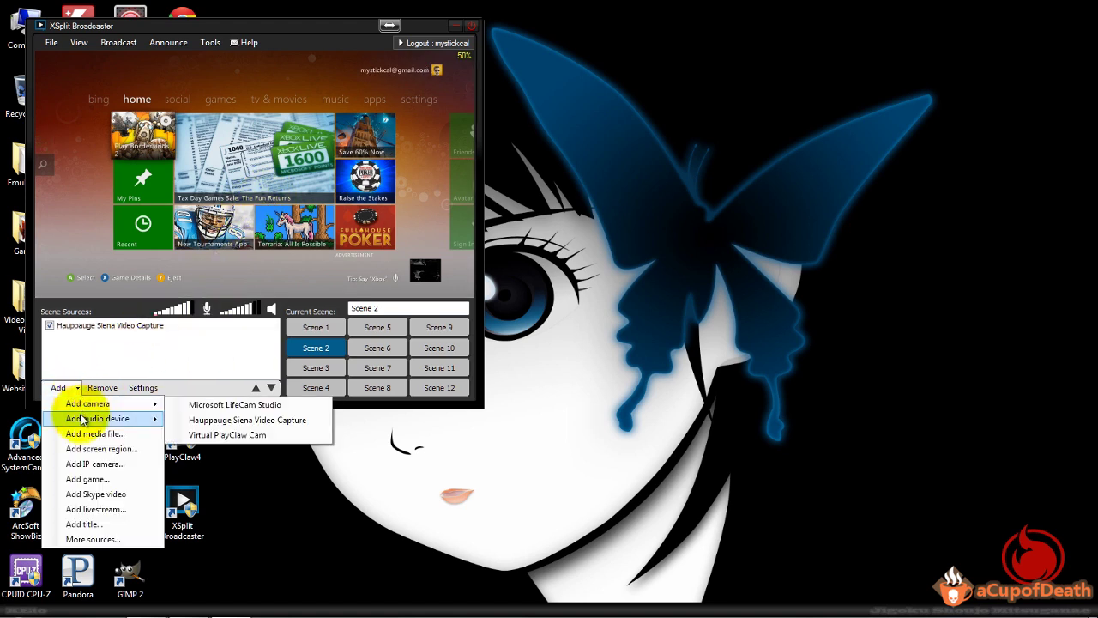
pyautogui.click(219, 435)
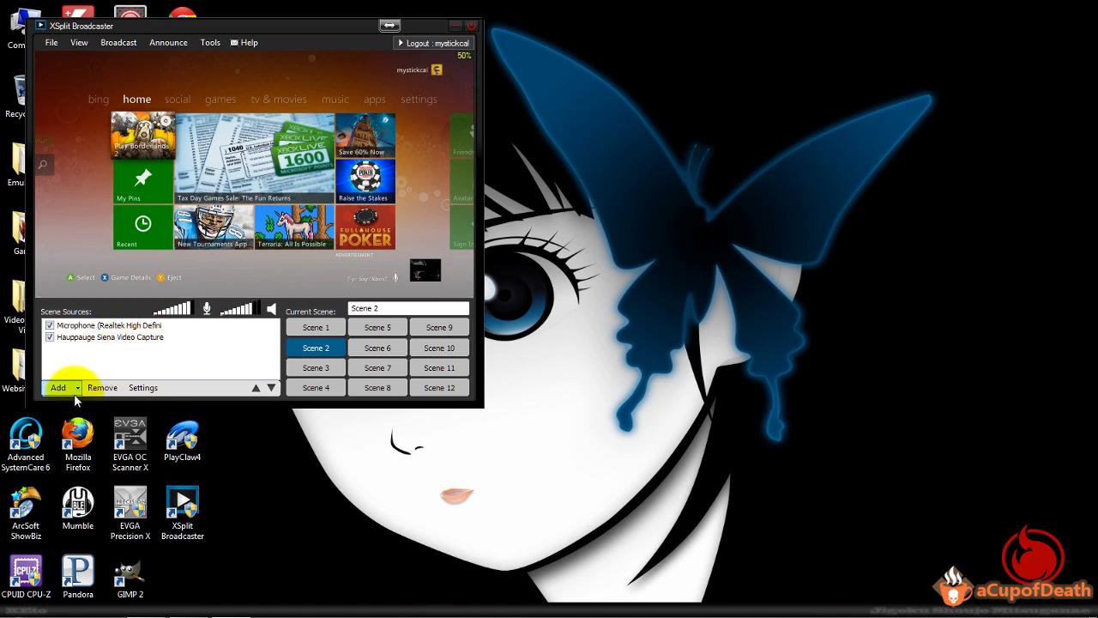
# Mute the microphone and remove it from Scene 2
pyautogui.click(99, 326)
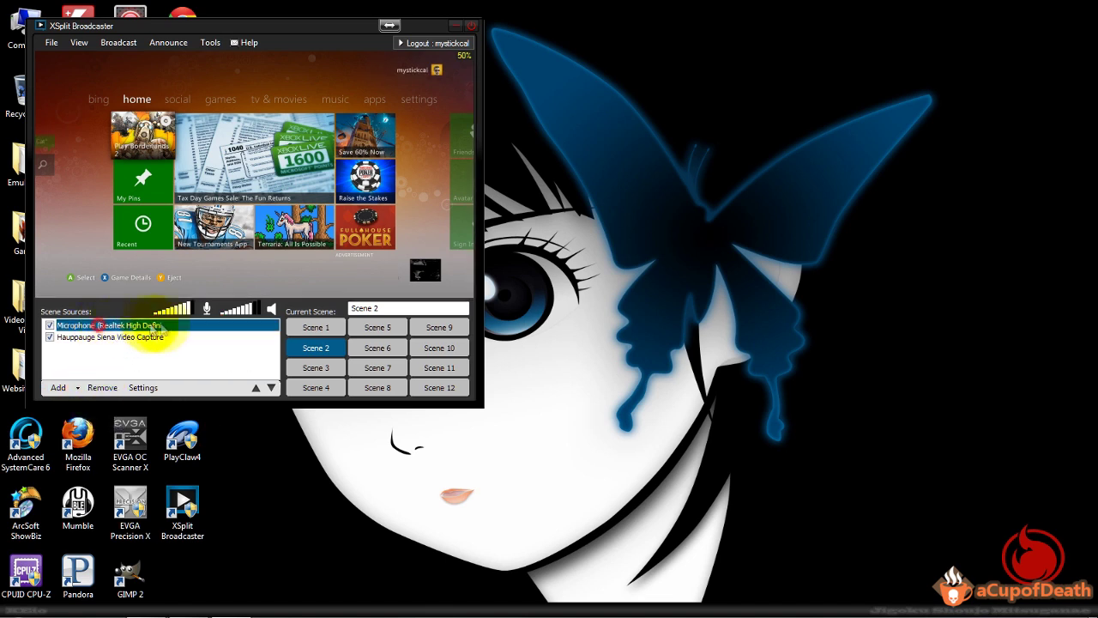
pyautogui.click(208, 314)
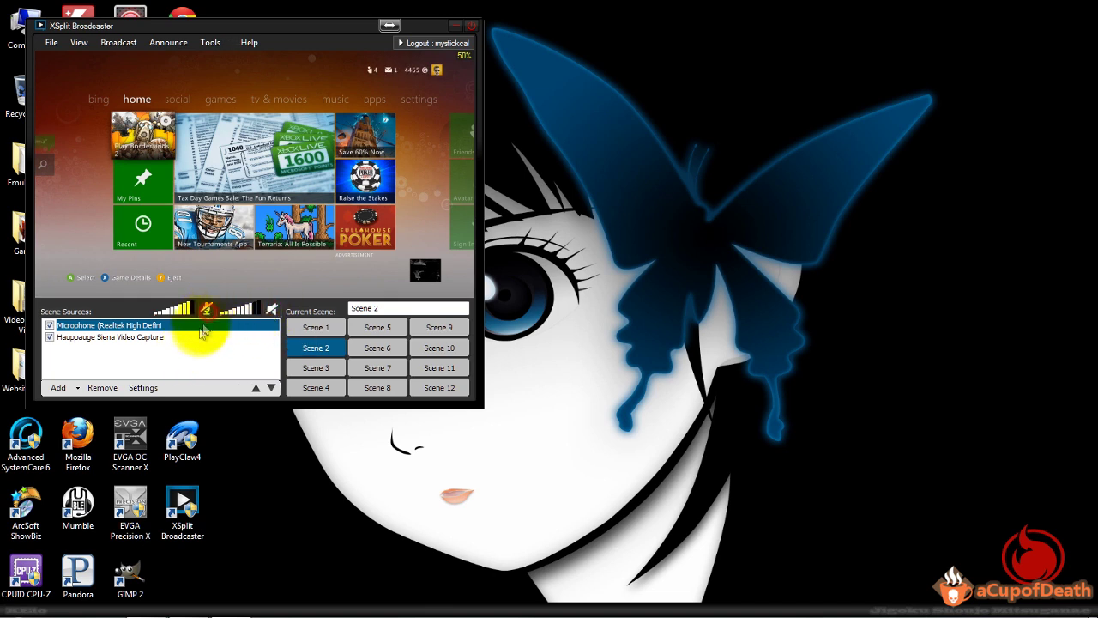
pyautogui.click(100, 388)
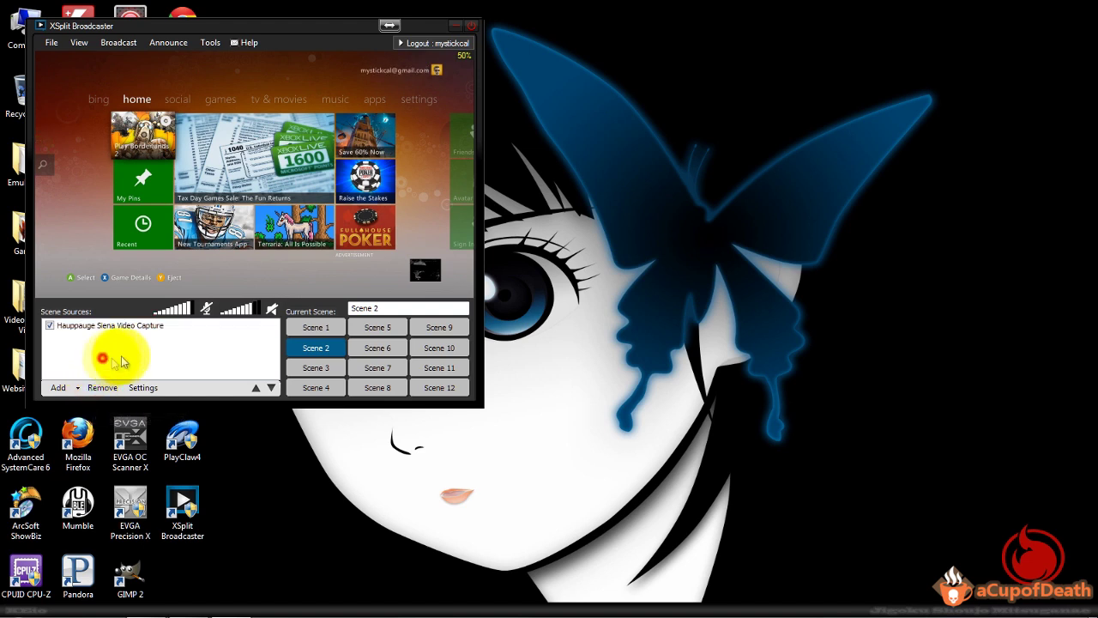
pyautogui.click(206, 310)
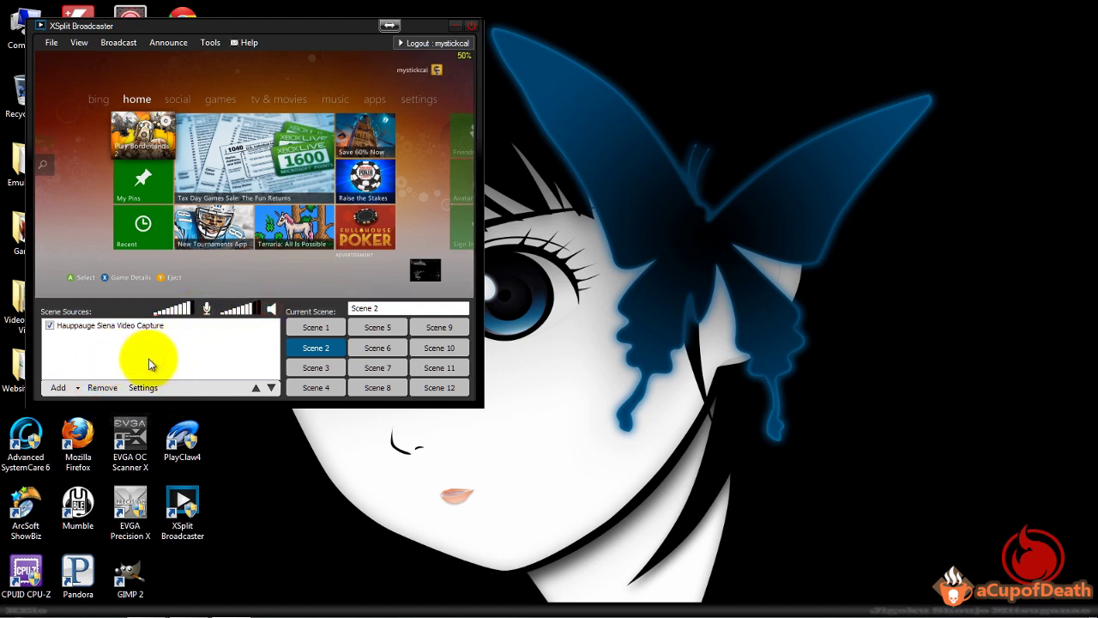
pyautogui.click(76, 387)
# Open and close the Hauppauge capture source's settings
pyautogui.click(78, 391)
pyautogui.moveTo(128, 418)
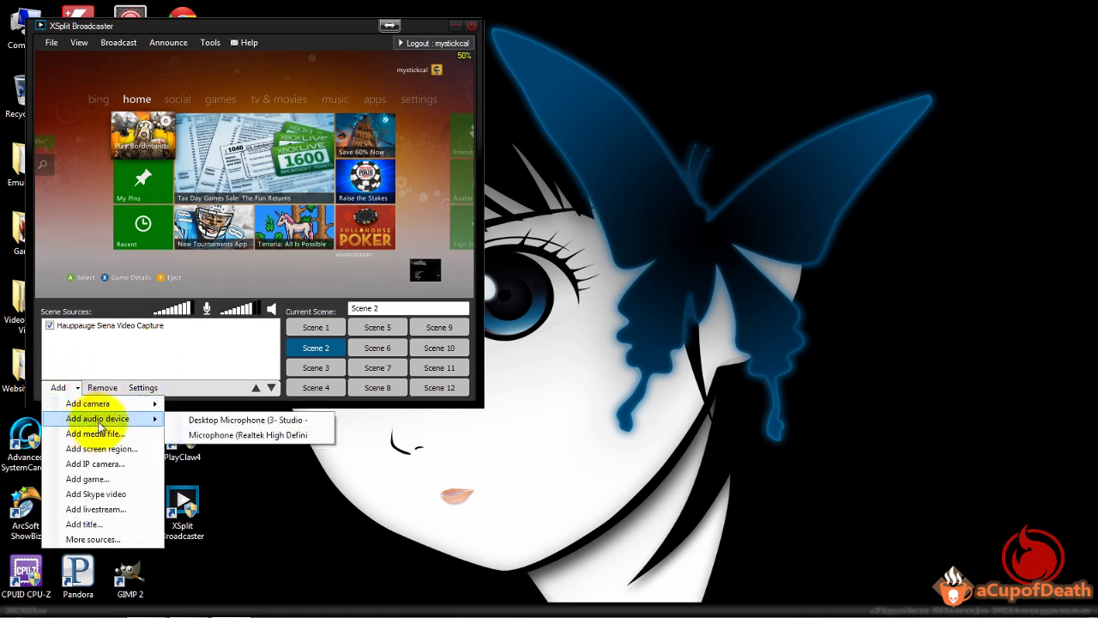
pyautogui.click(176, 434)
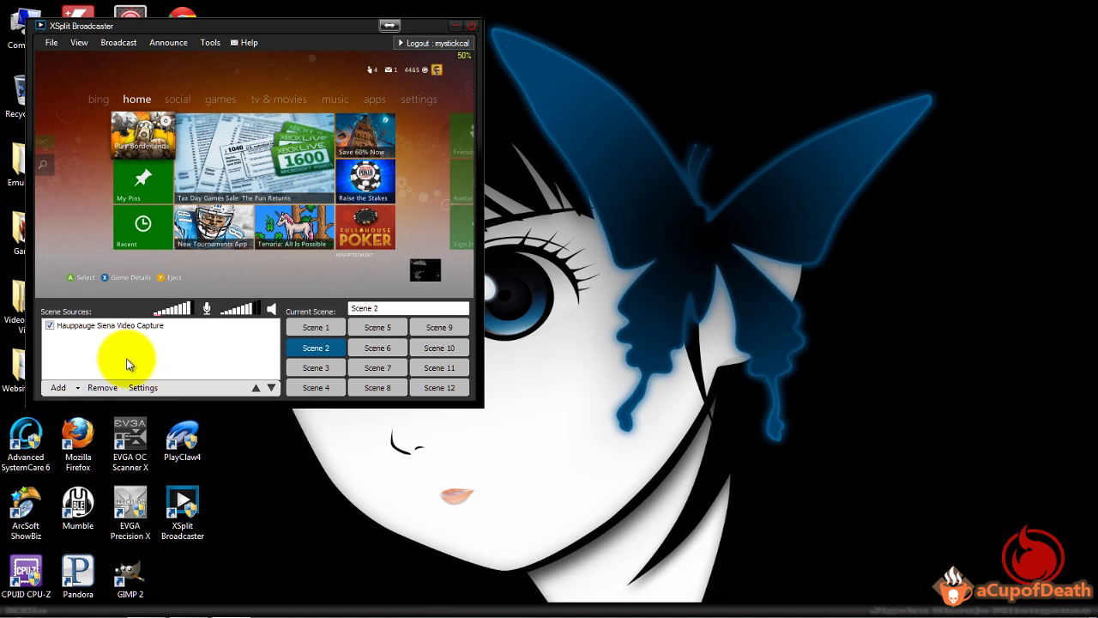
pyautogui.click(97, 328)
pyautogui.rightClick(97, 329)
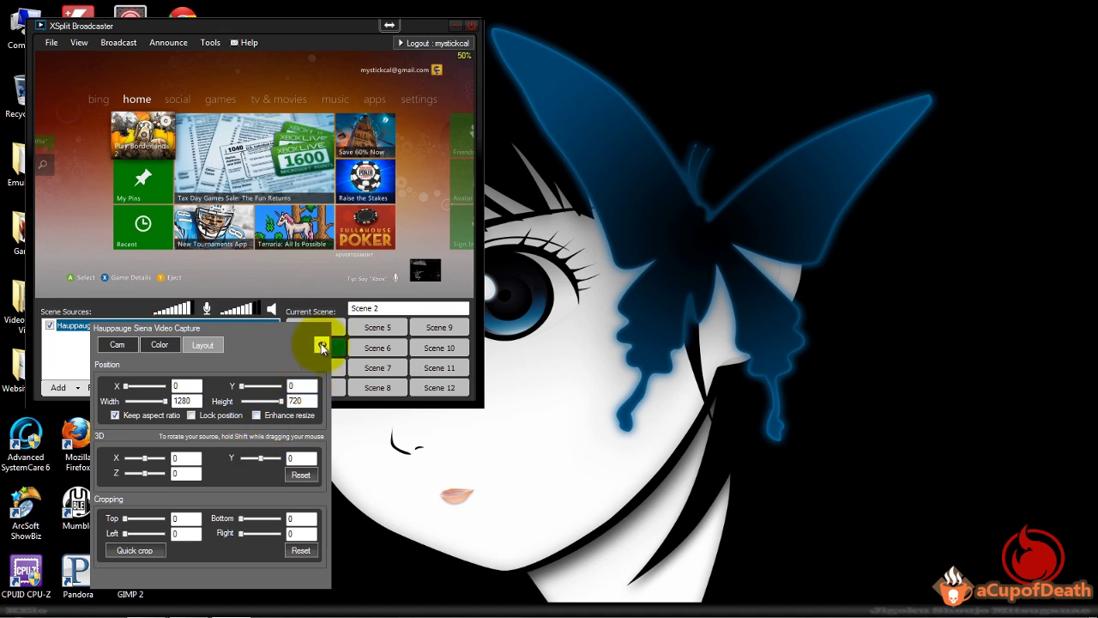
pyautogui.click(73, 355)
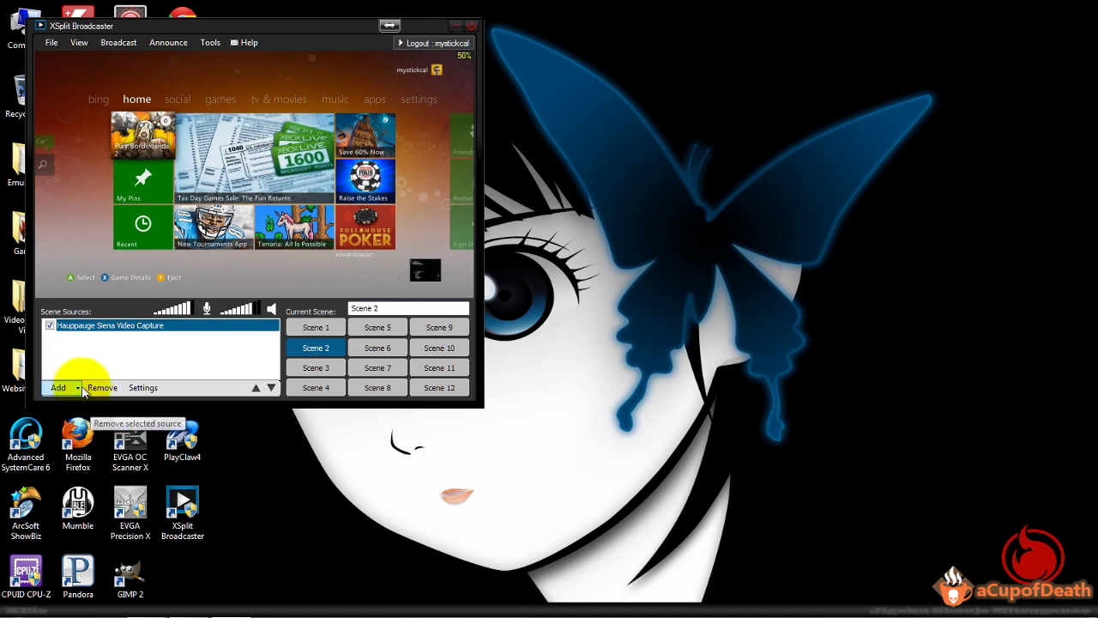
# Add Microphone (Realtek High Definition Audio) back to Scene 2 as an audio device
pyautogui.click(78, 388)
pyautogui.moveTo(92, 411)
pyautogui.moveTo(137, 418)
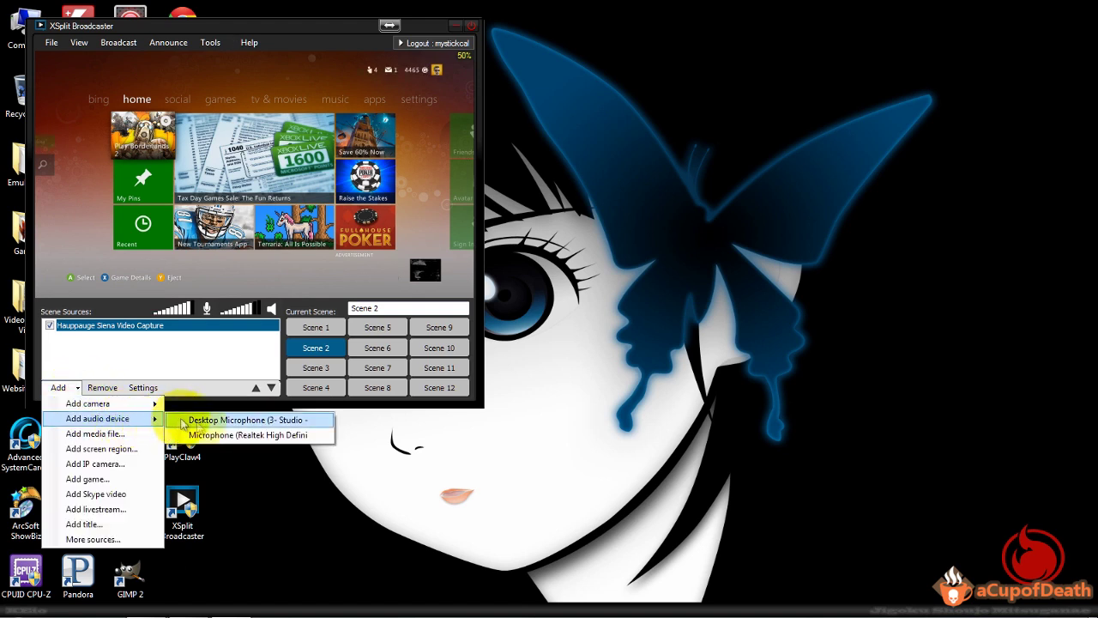
pyautogui.click(180, 434)
pyautogui.click(90, 326)
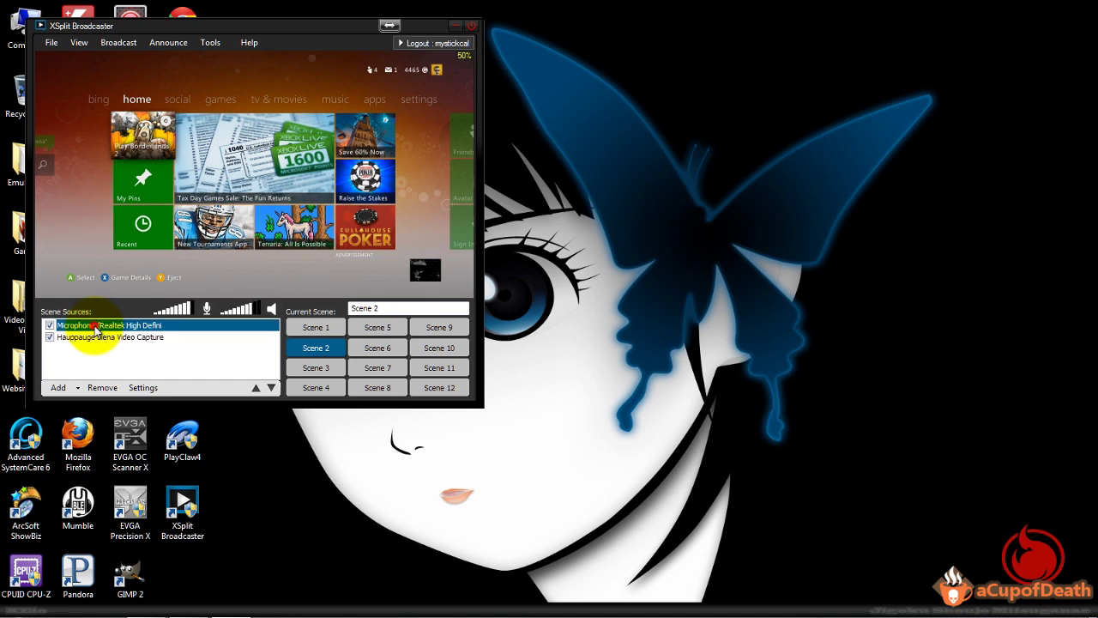
pyautogui.click(143, 339)
pyautogui.click(144, 327)
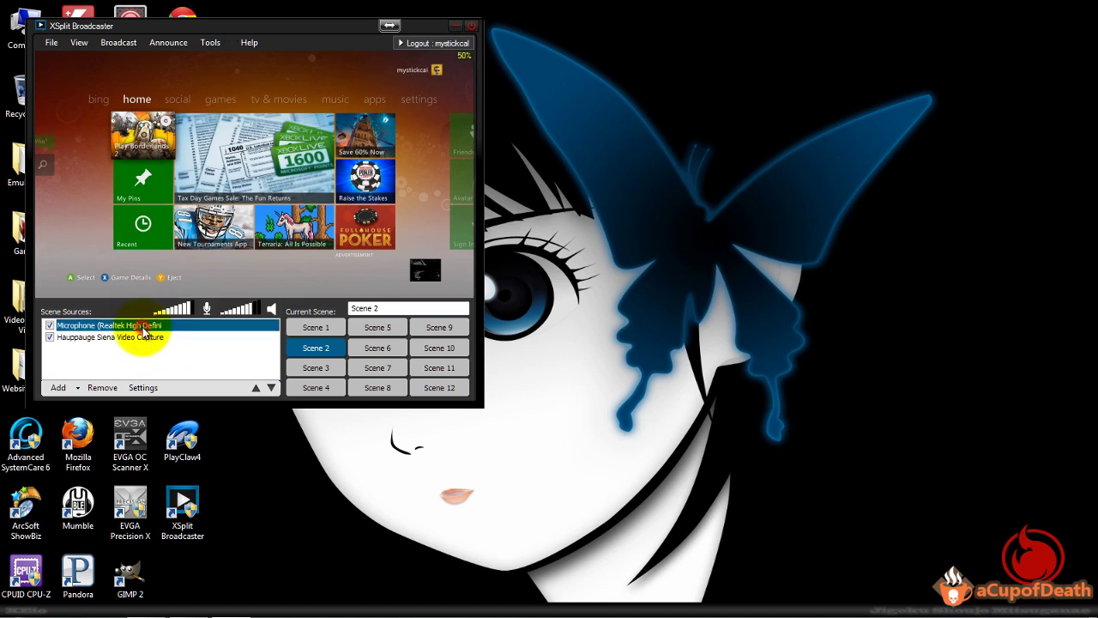
pyautogui.rightClick(143, 332)
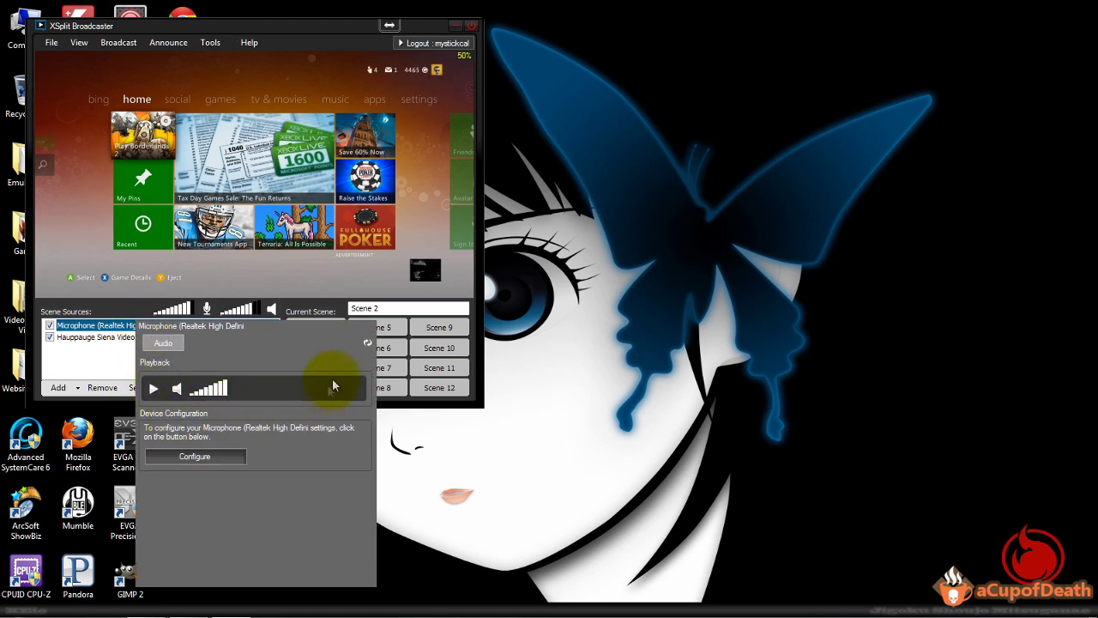
pyautogui.click(111, 351)
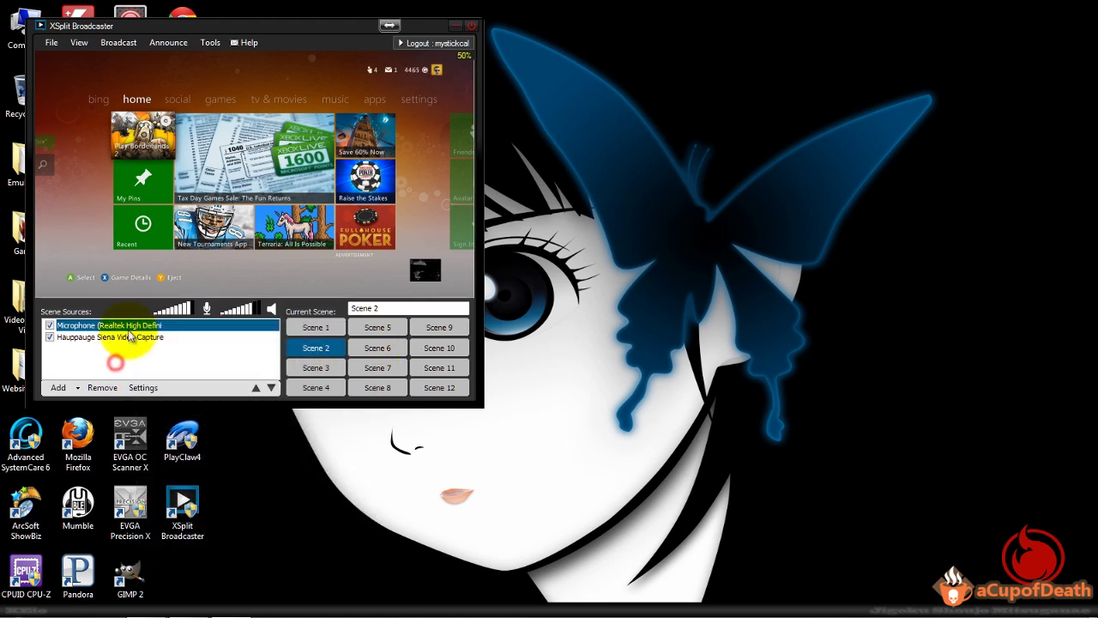
pyautogui.click(153, 387)
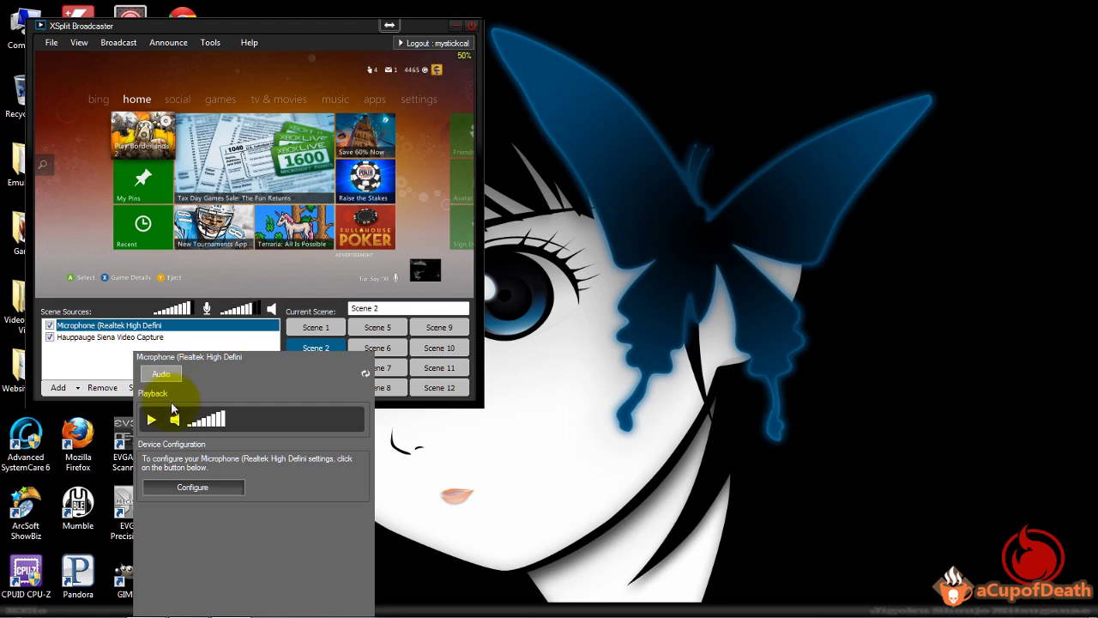
pyautogui.click(192, 488)
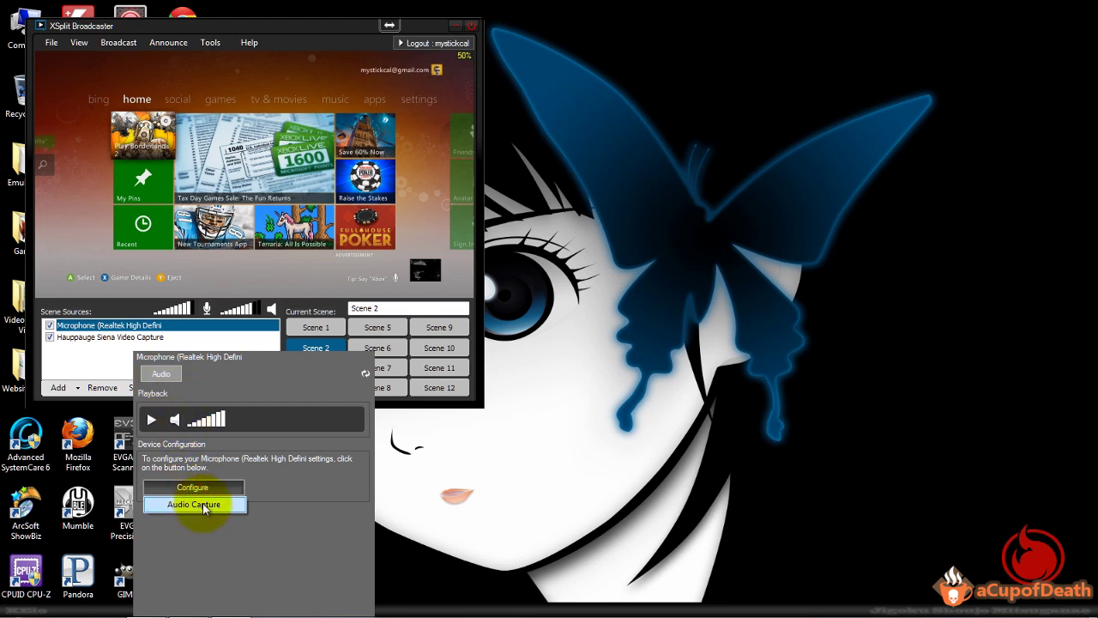
pyautogui.click(195, 504)
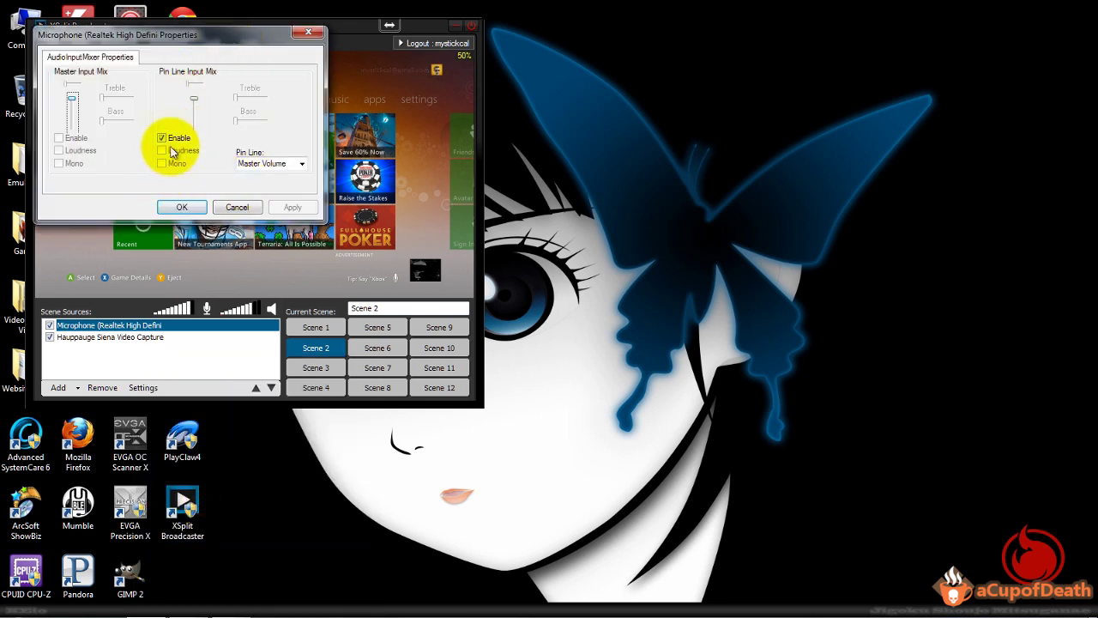
pyautogui.click(240, 209)
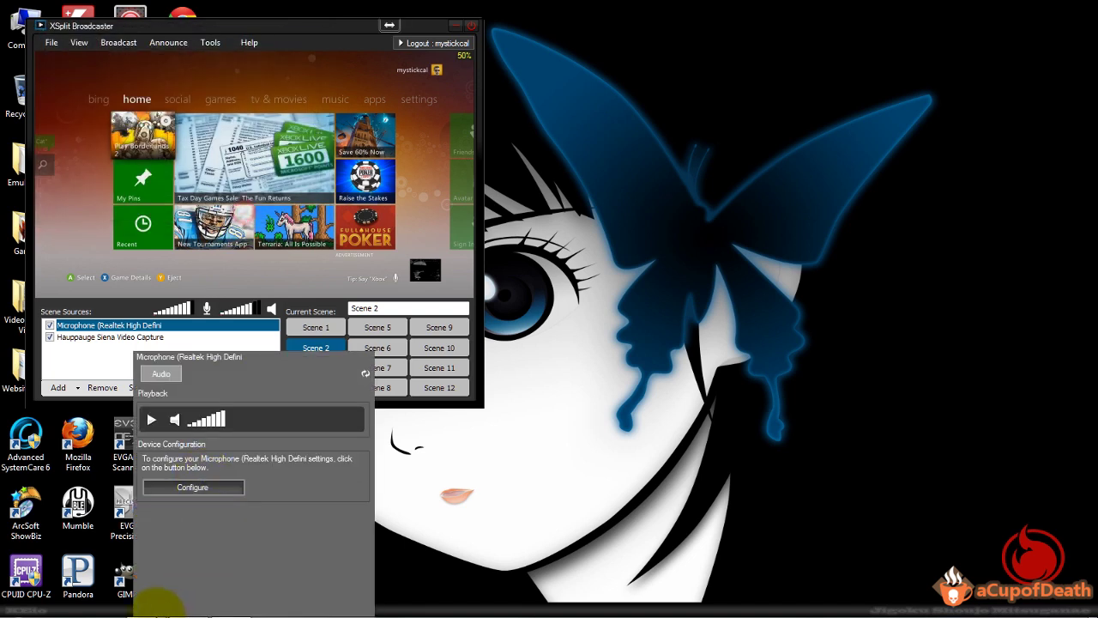
pyautogui.click(64, 327)
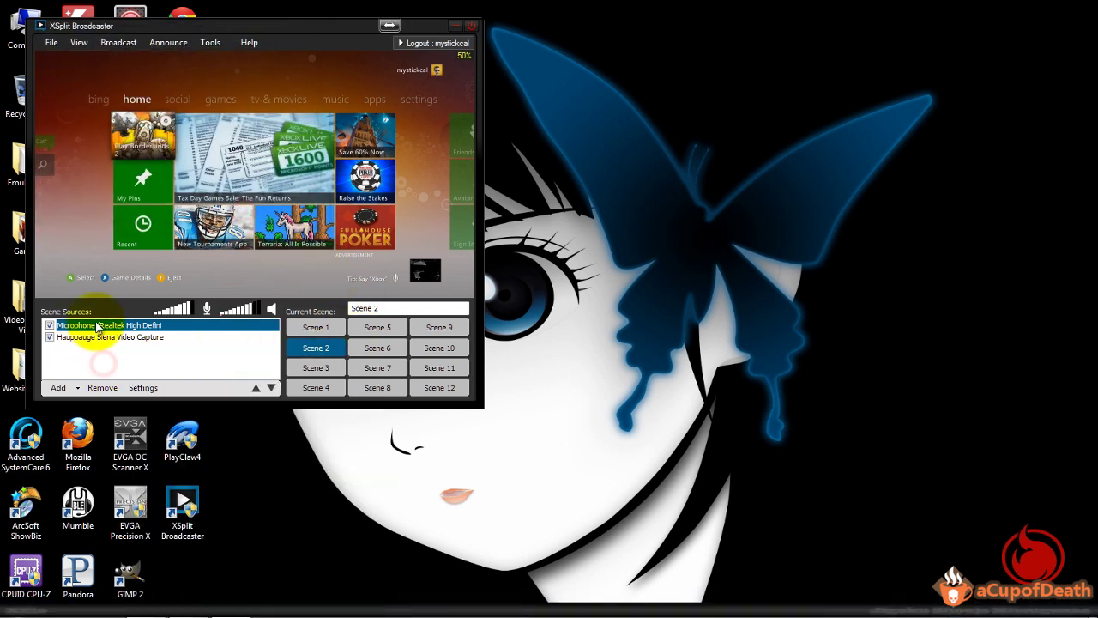
pyautogui.click(155, 337)
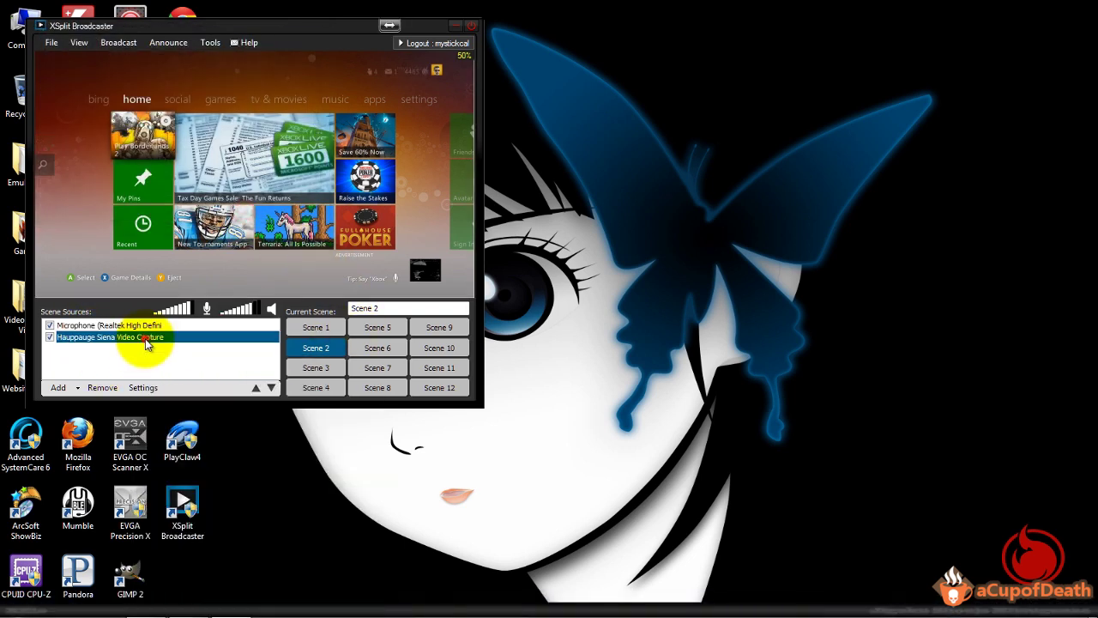
pyautogui.click(141, 387)
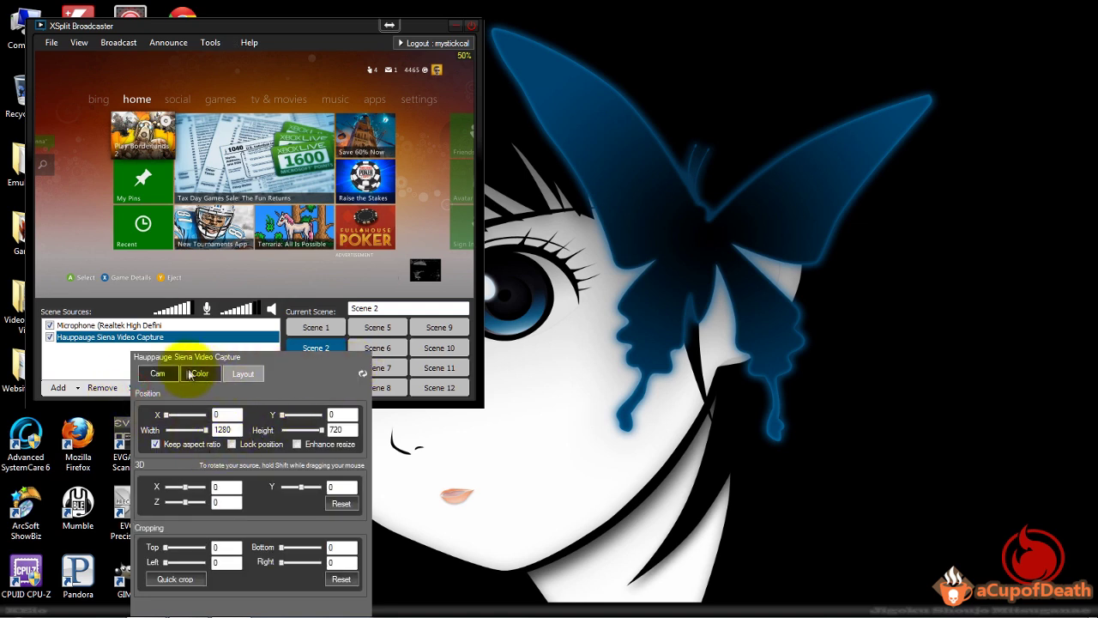
pyautogui.click(96, 371)
pyautogui.click(94, 326)
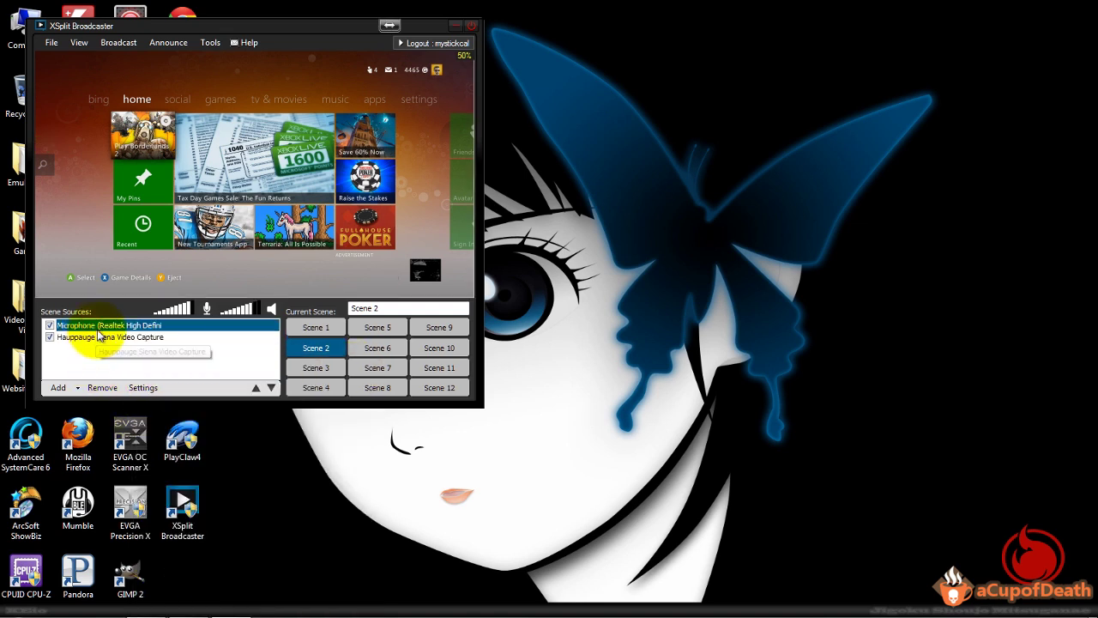
# Set Audio Delay to 3500 ms in Tools > General settings and close the dialog
pyautogui.click(210, 43)
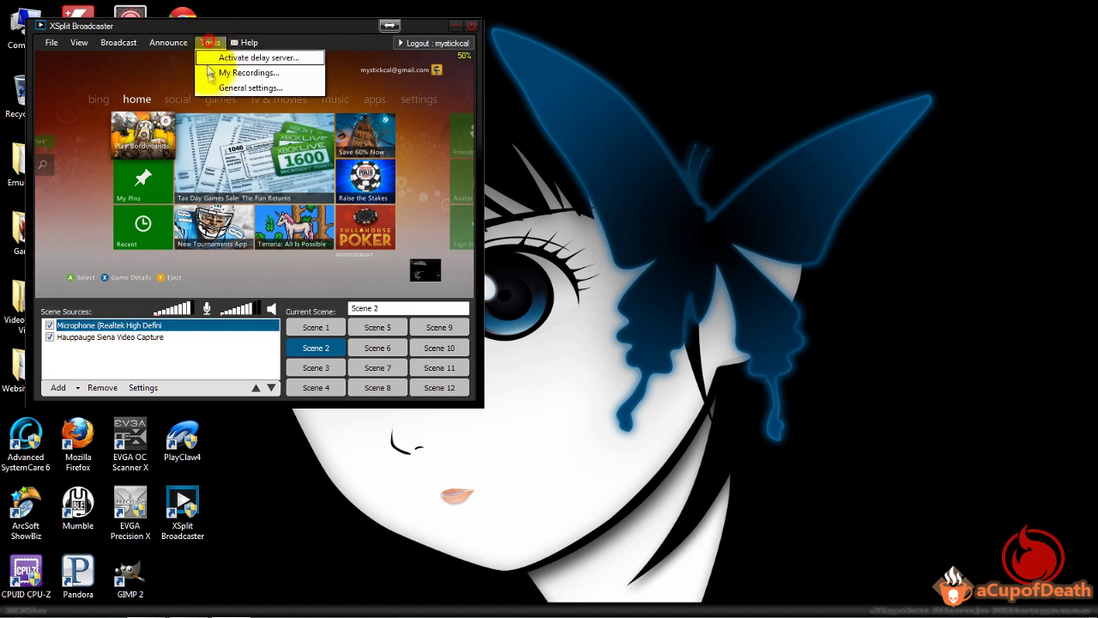
pyautogui.click(244, 88)
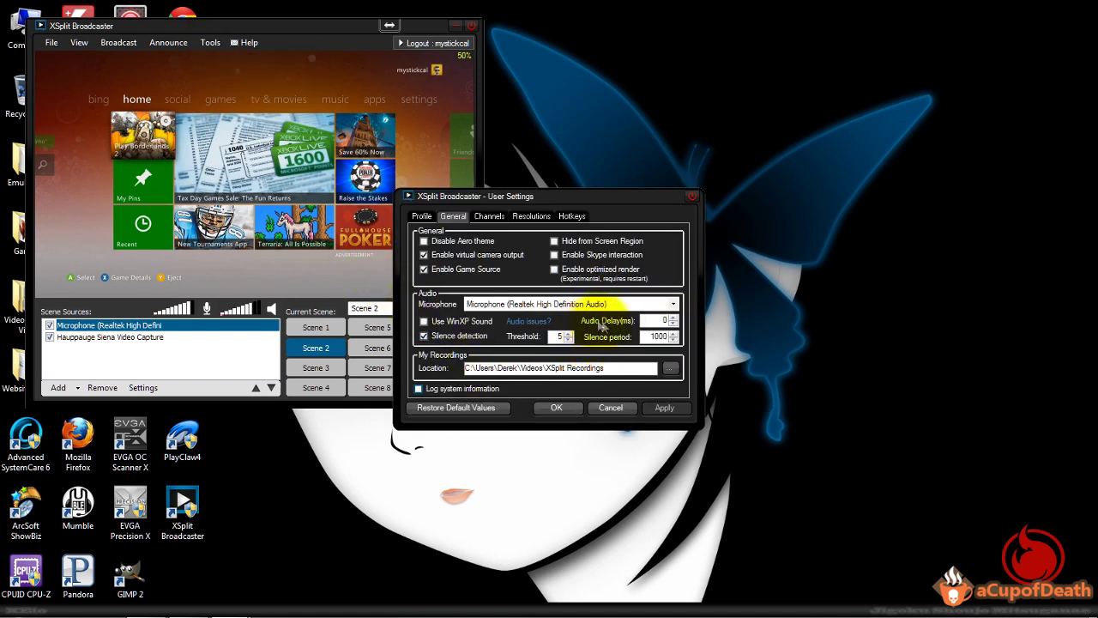
pyautogui.click(658, 319)
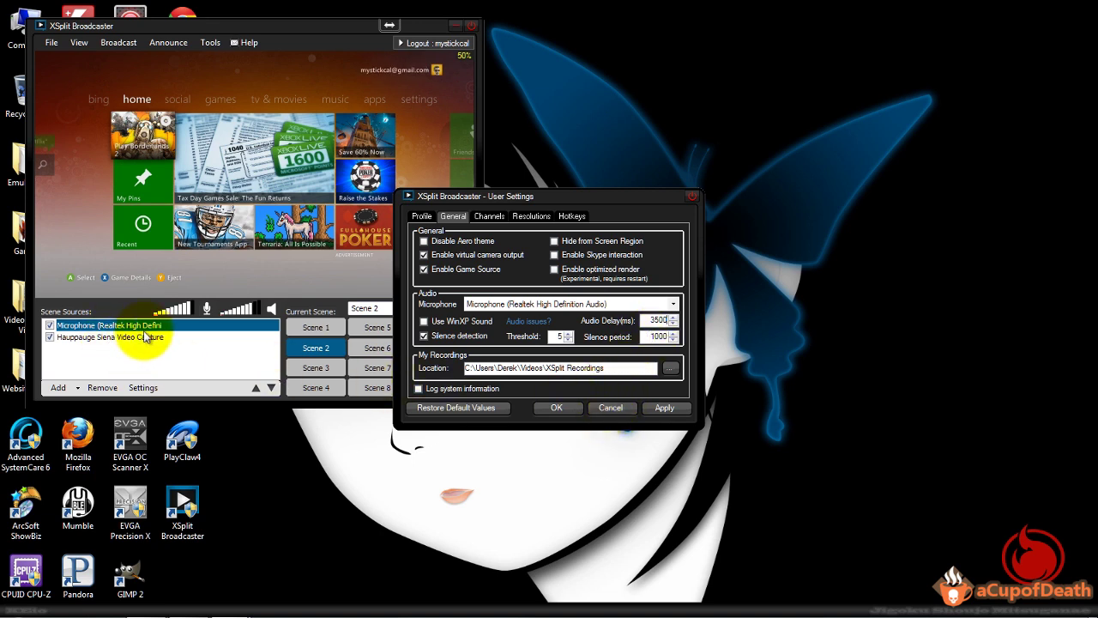
pyautogui.click(605, 410)
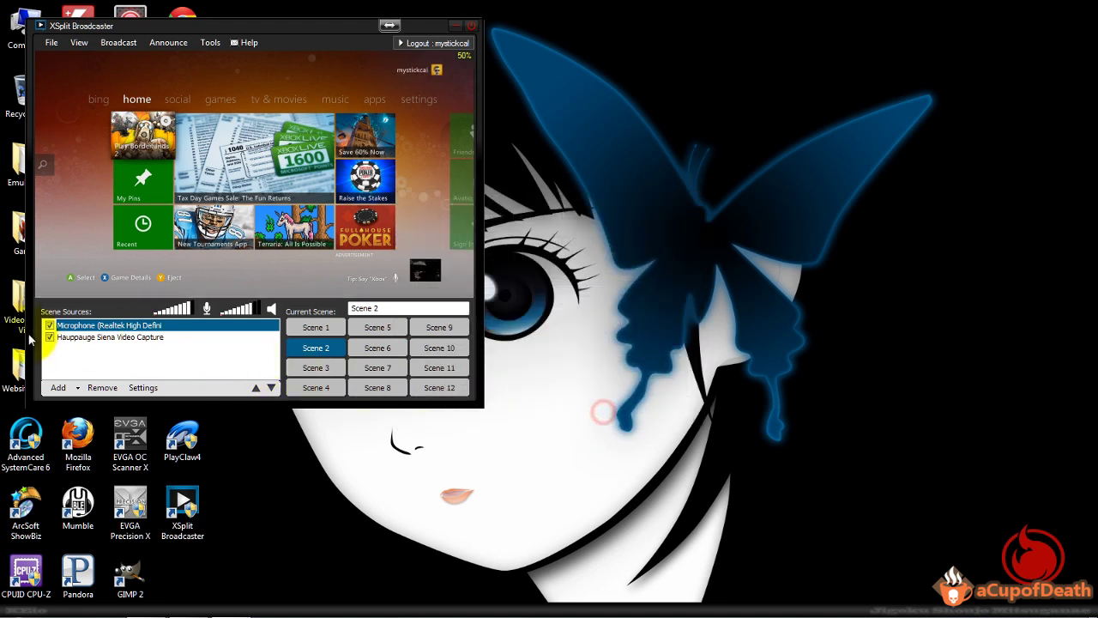
# Add the Microsoft LifeCam Studio webcam as a source in Scene 2
pyautogui.click(73, 393)
pyautogui.moveTo(91, 402)
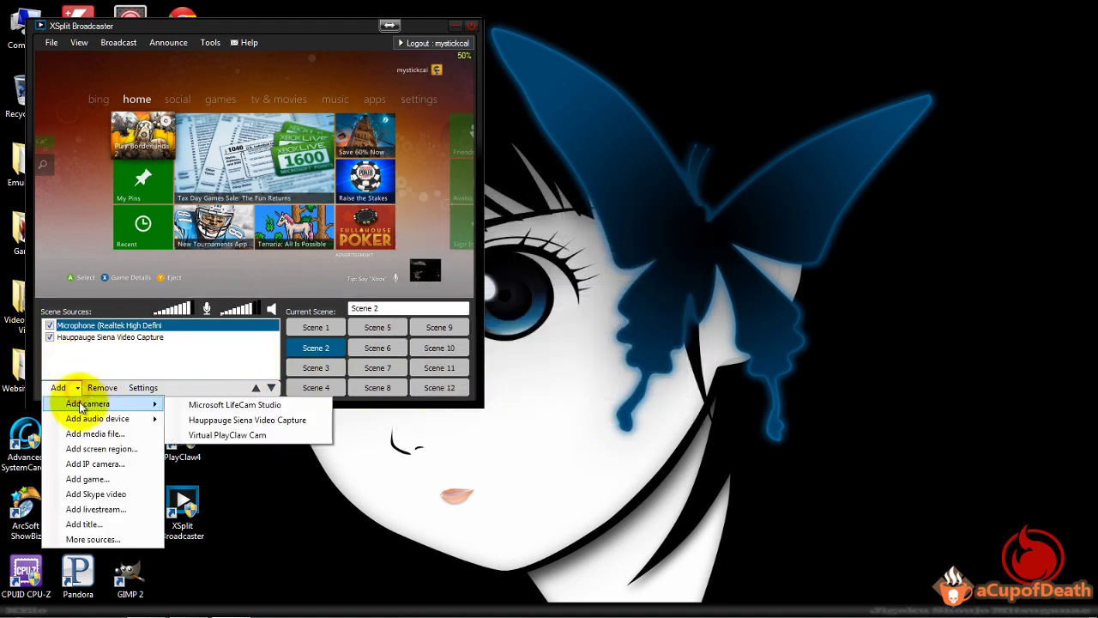
pyautogui.click(191, 409)
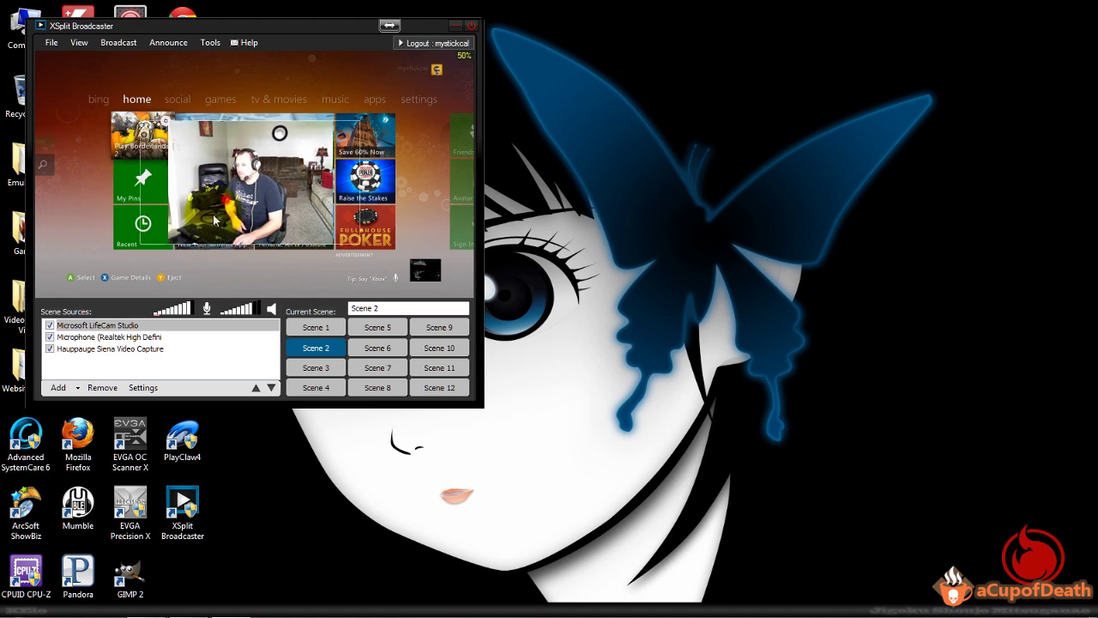
# Turn off the webcam's aspect-ratio lock and set its Delay to 3500 ms
pyautogui.click(142, 388)
pyautogui.click(169, 443)
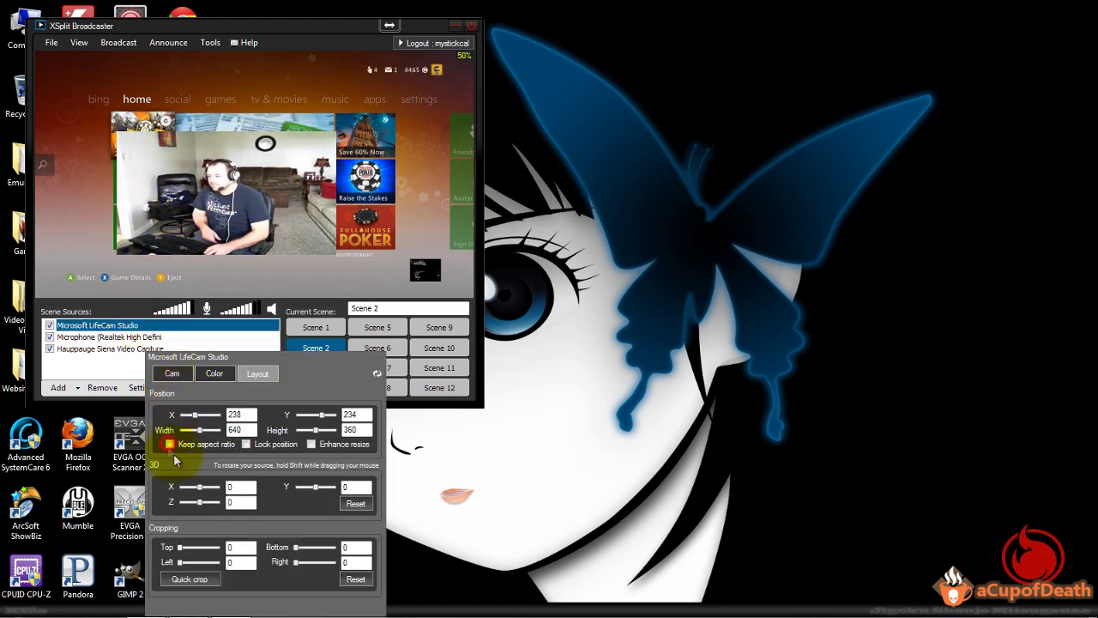
pyautogui.click(174, 374)
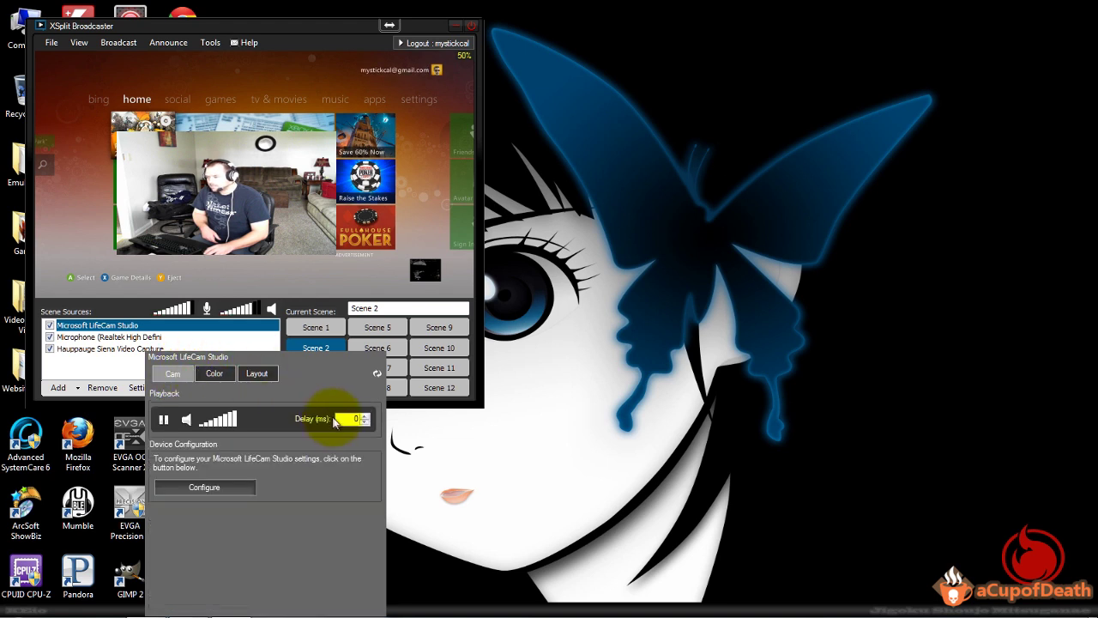
pyautogui.click(342, 419)
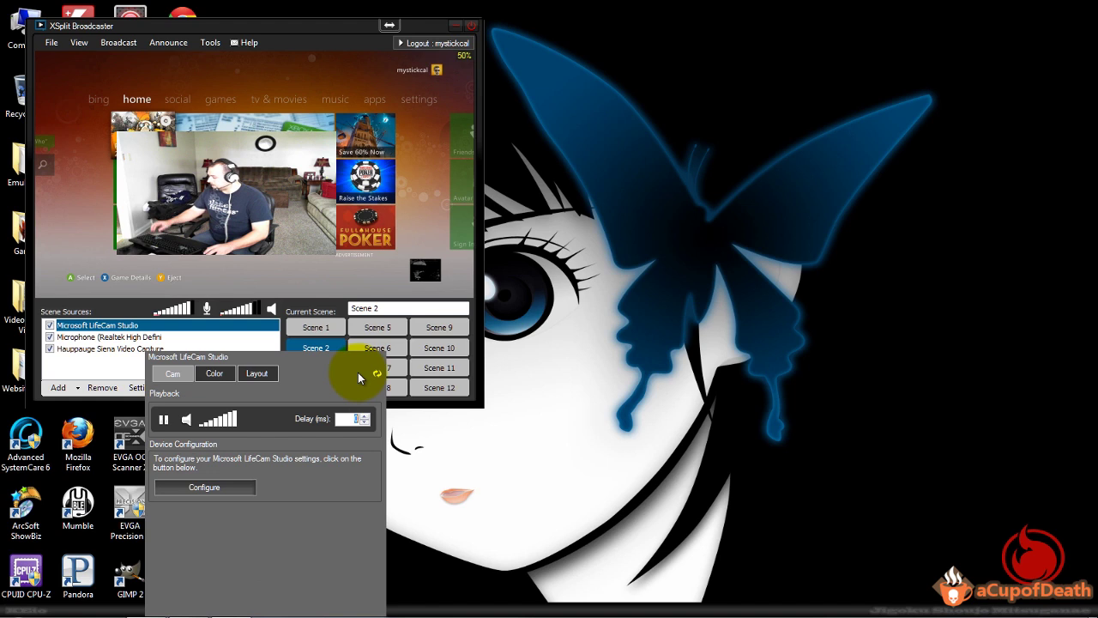
pyautogui.write('3500')
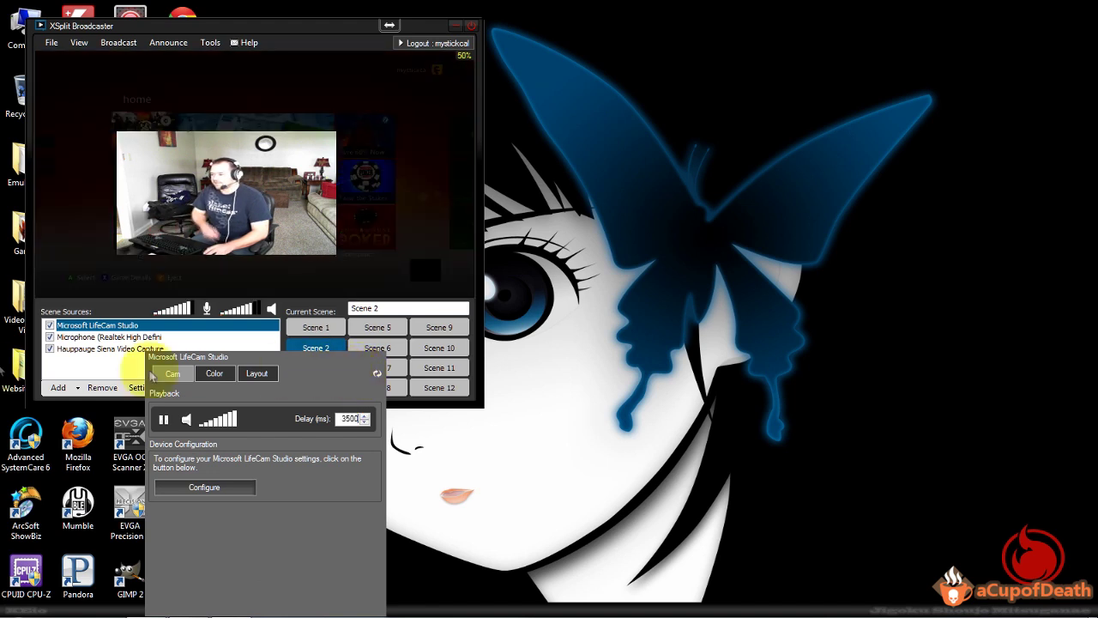
pyautogui.click(53, 359)
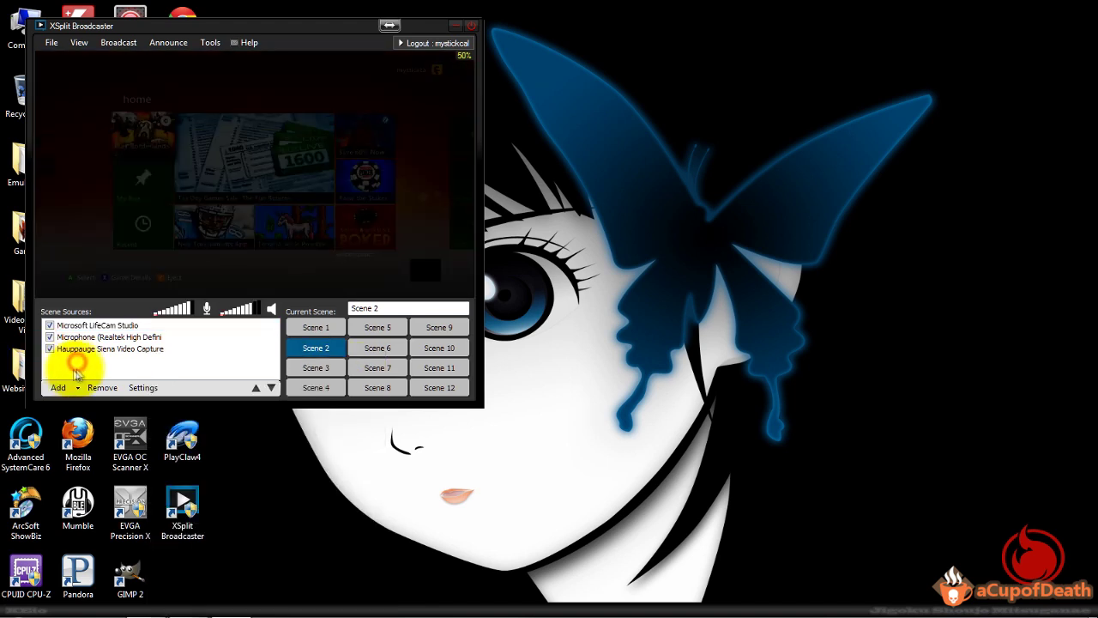
pyautogui.click(83, 325)
# Remove the Microsoft LifeCam Studio webcam and the Realtek microphone from Scene 2's sources
pyautogui.click(102, 387)
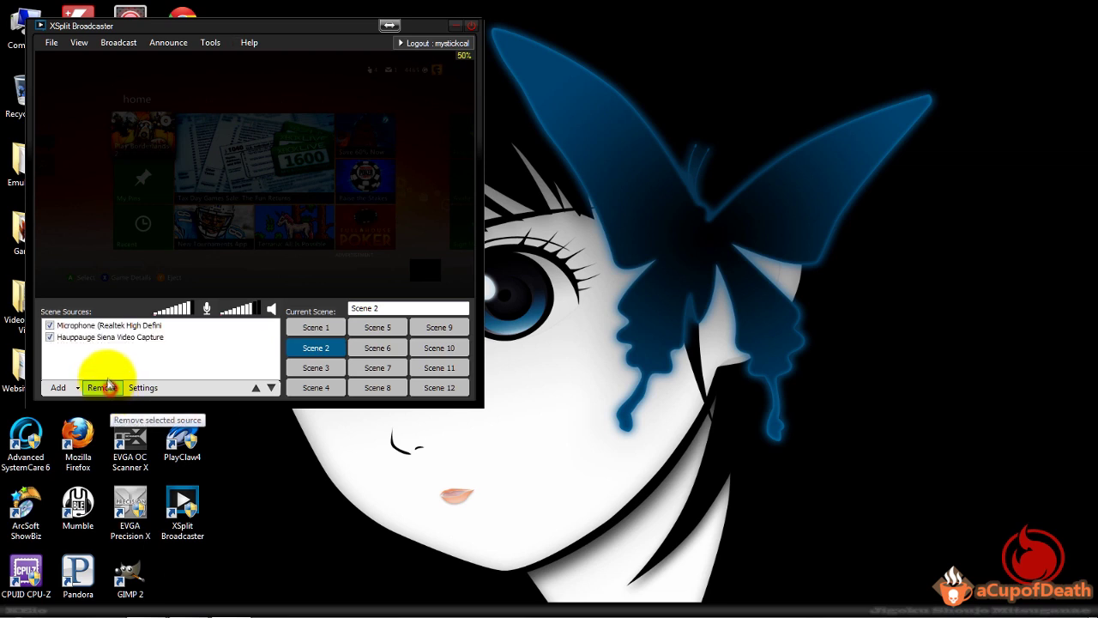
pyautogui.click(94, 330)
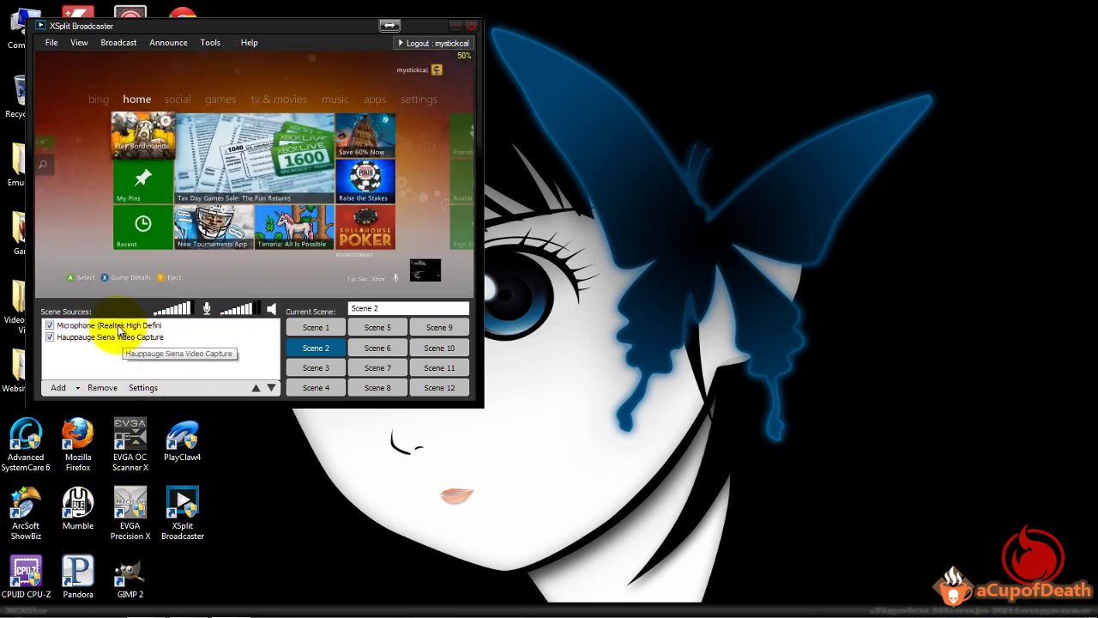
pyautogui.click(112, 393)
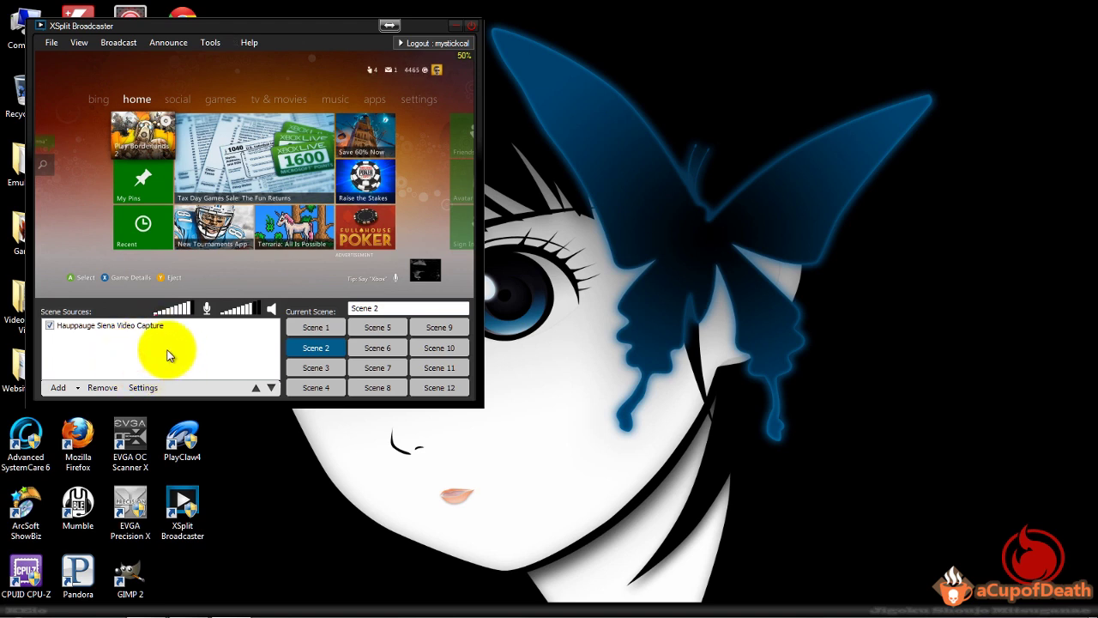
# Toggle selection of the remaining Hauppauge Siena Video Capture source and open the add-source list
pyautogui.click(101, 353)
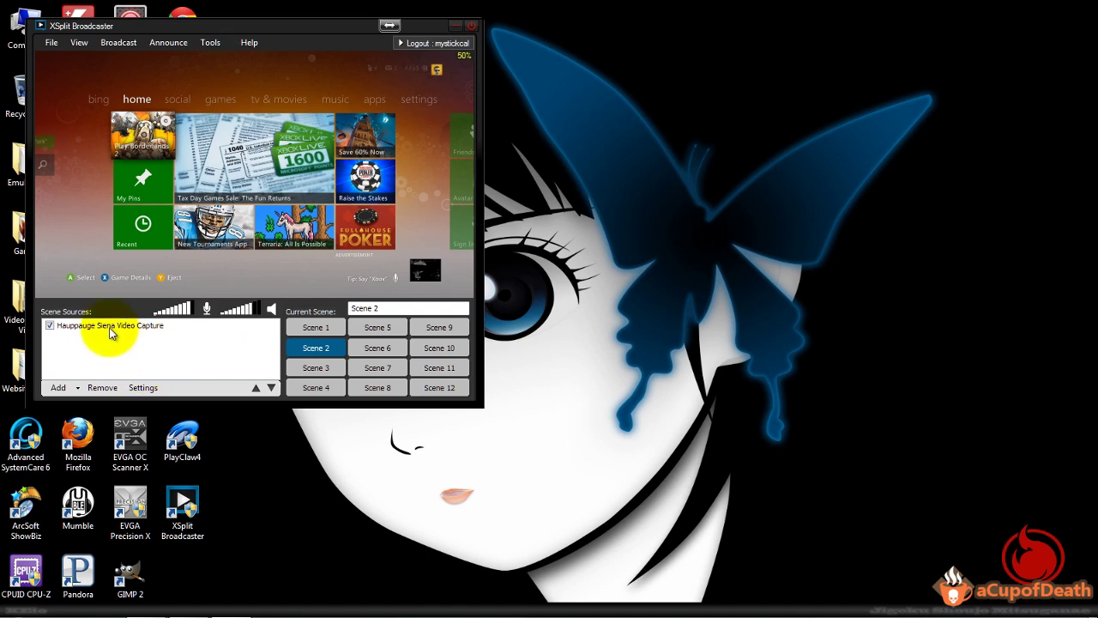
pyautogui.click(110, 326)
pyautogui.click(127, 359)
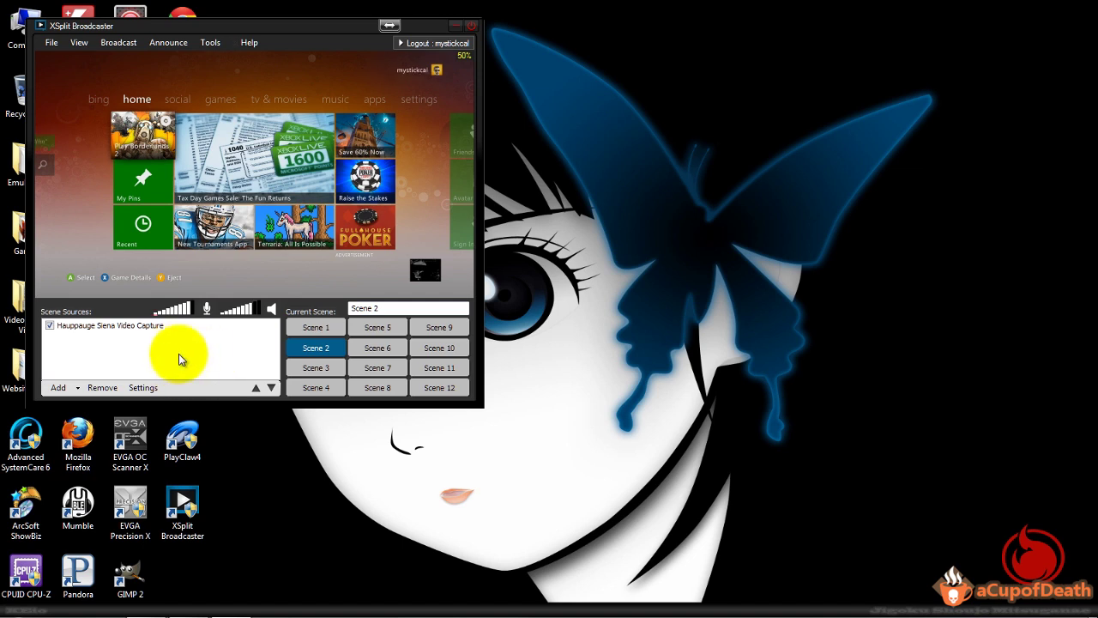
pyautogui.click(105, 347)
pyautogui.click(99, 328)
pyautogui.click(103, 359)
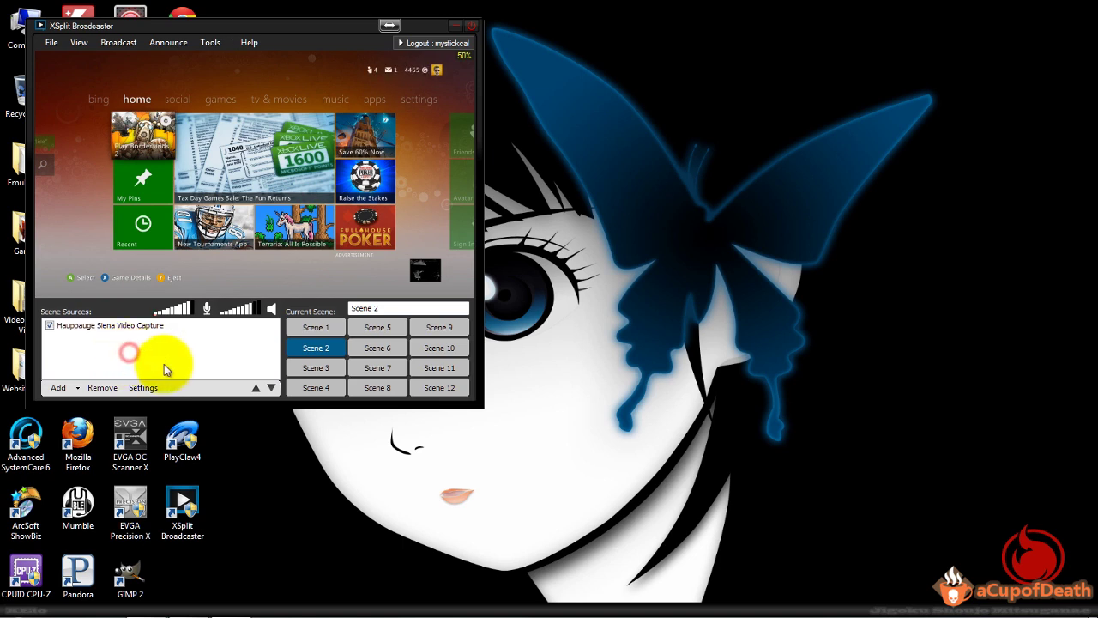
pyautogui.click(92, 345)
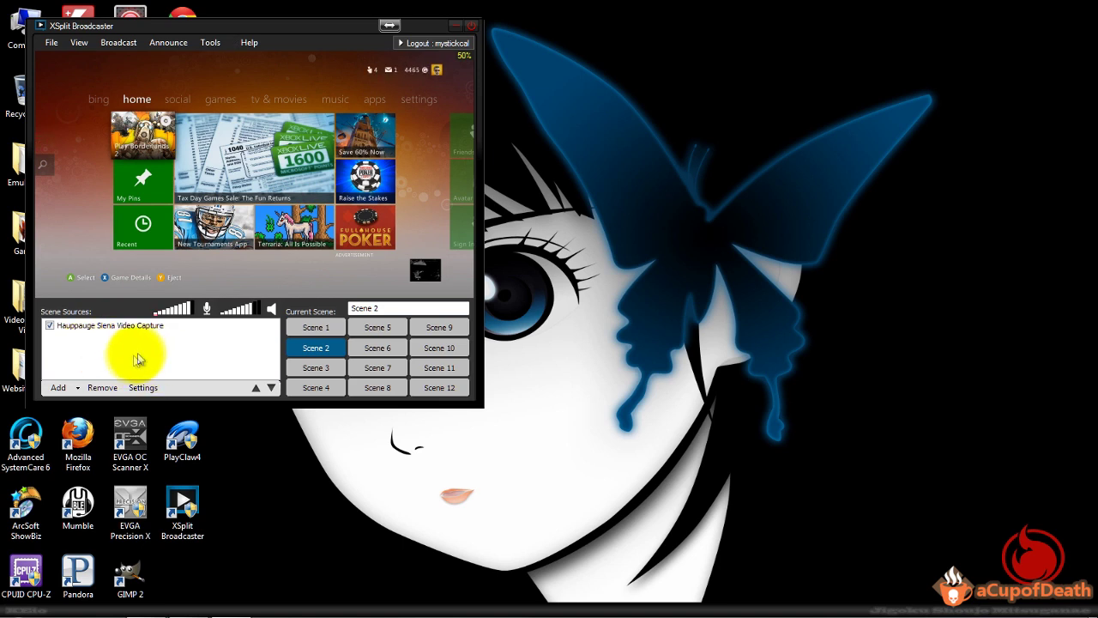
pyautogui.click(77, 388)
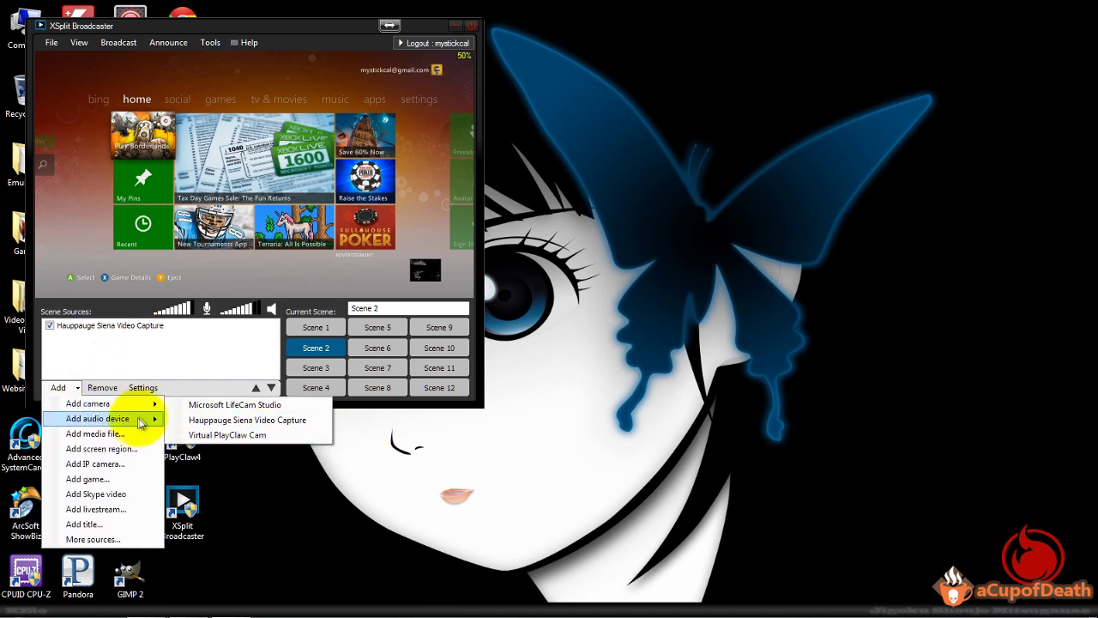
pyautogui.moveTo(141, 419)
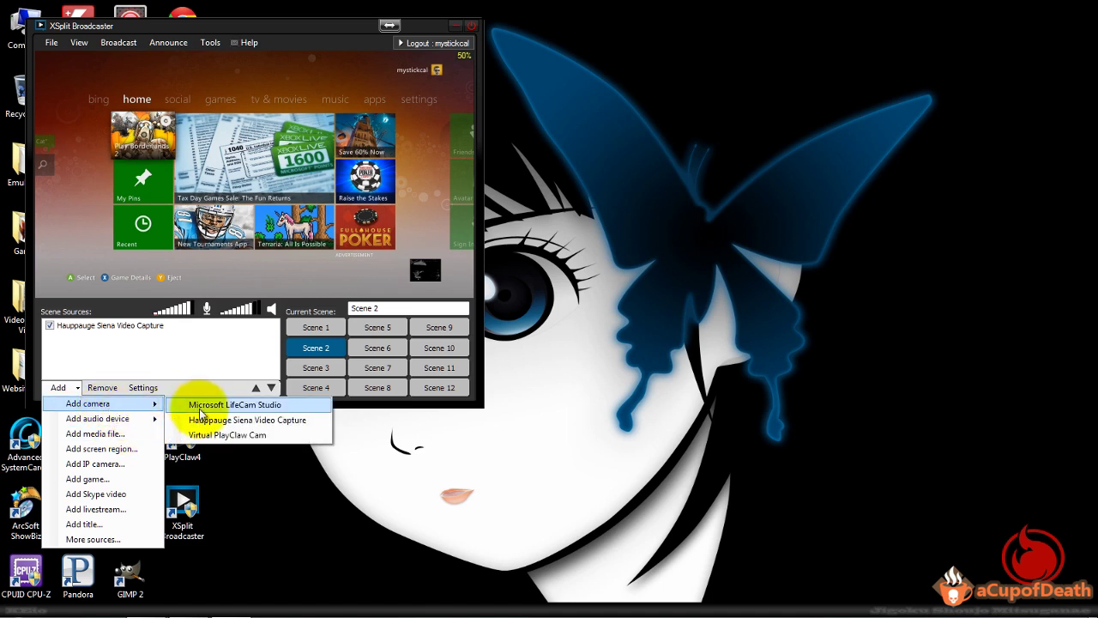
pyautogui.click(211, 363)
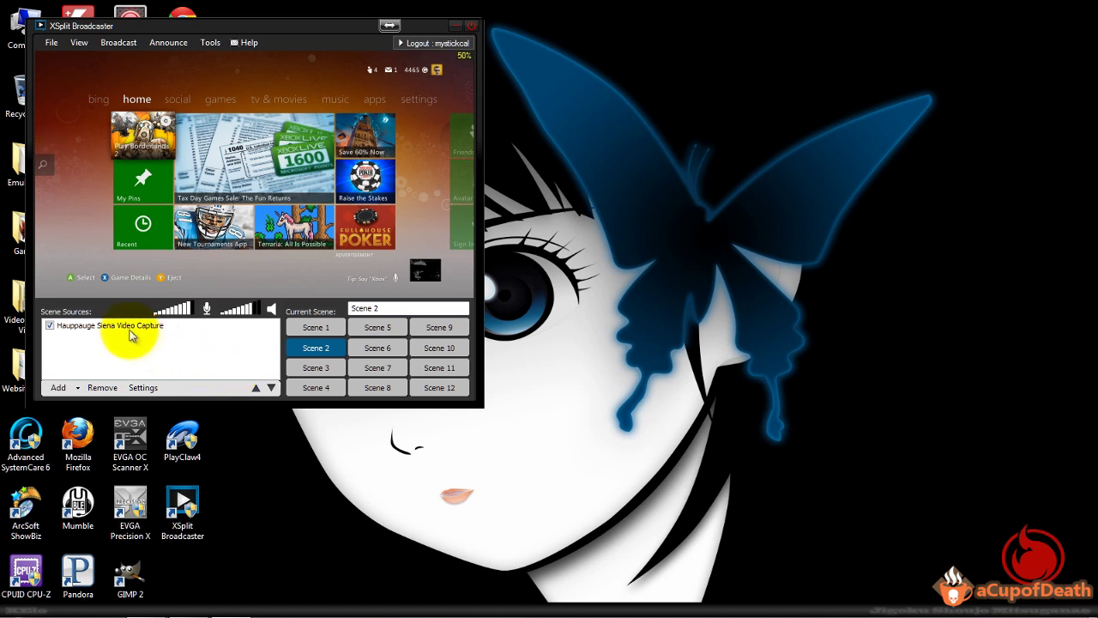
pyautogui.click(102, 326)
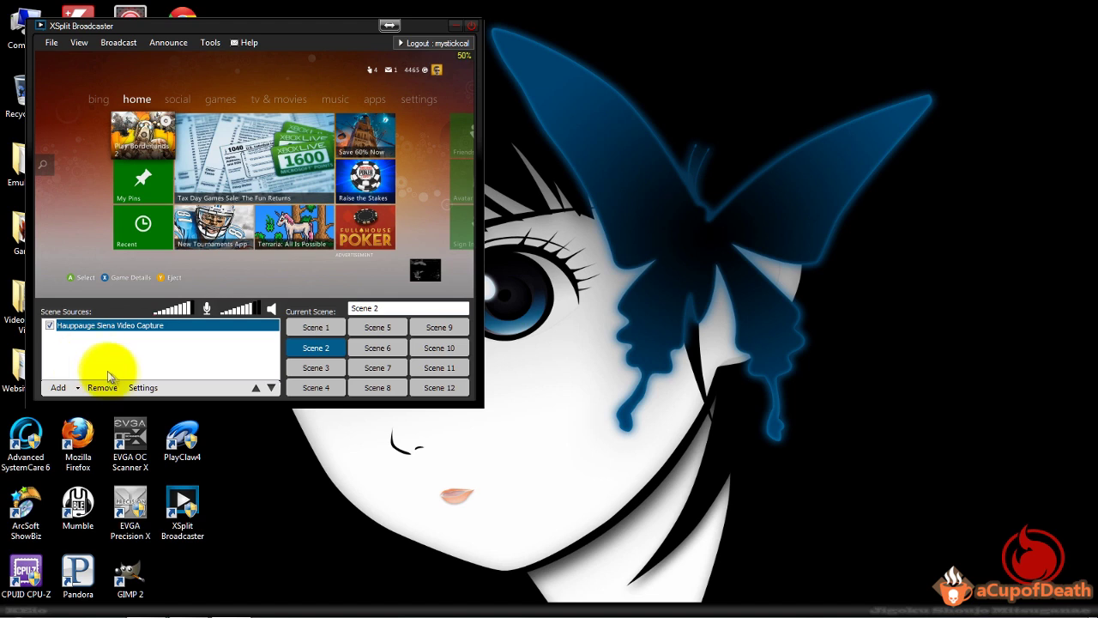
pyautogui.click(127, 358)
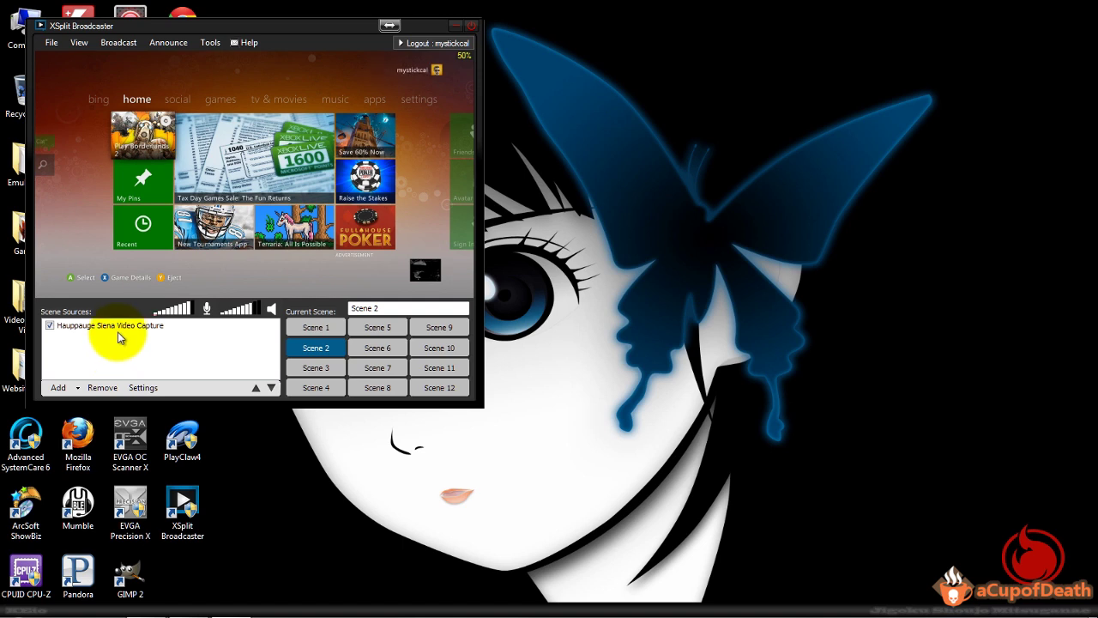
pyautogui.click(118, 332)
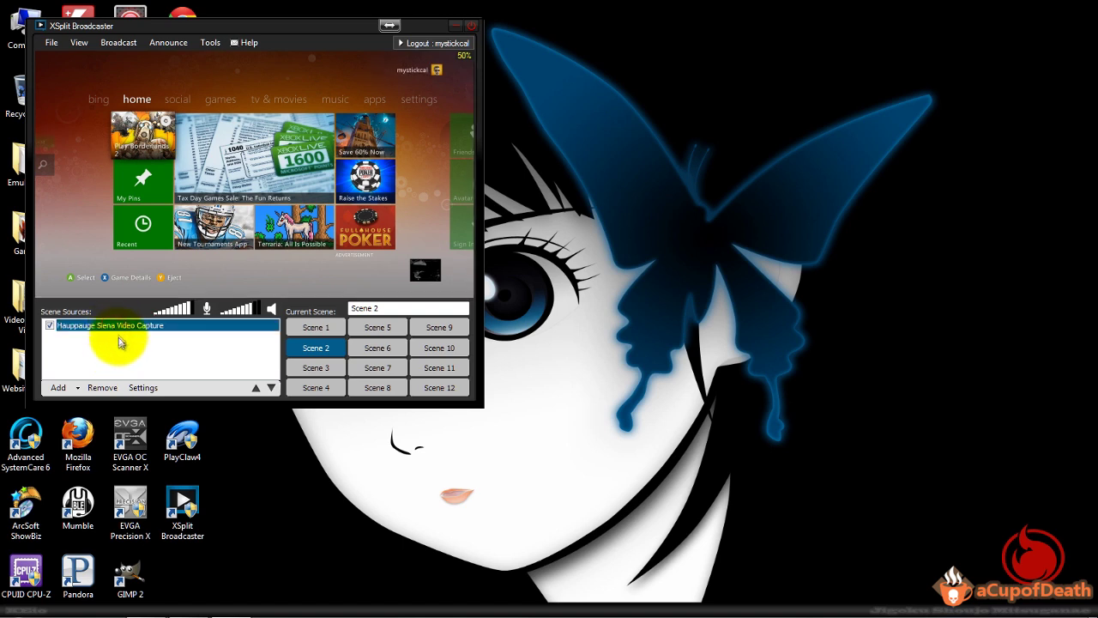
pyautogui.click(124, 353)
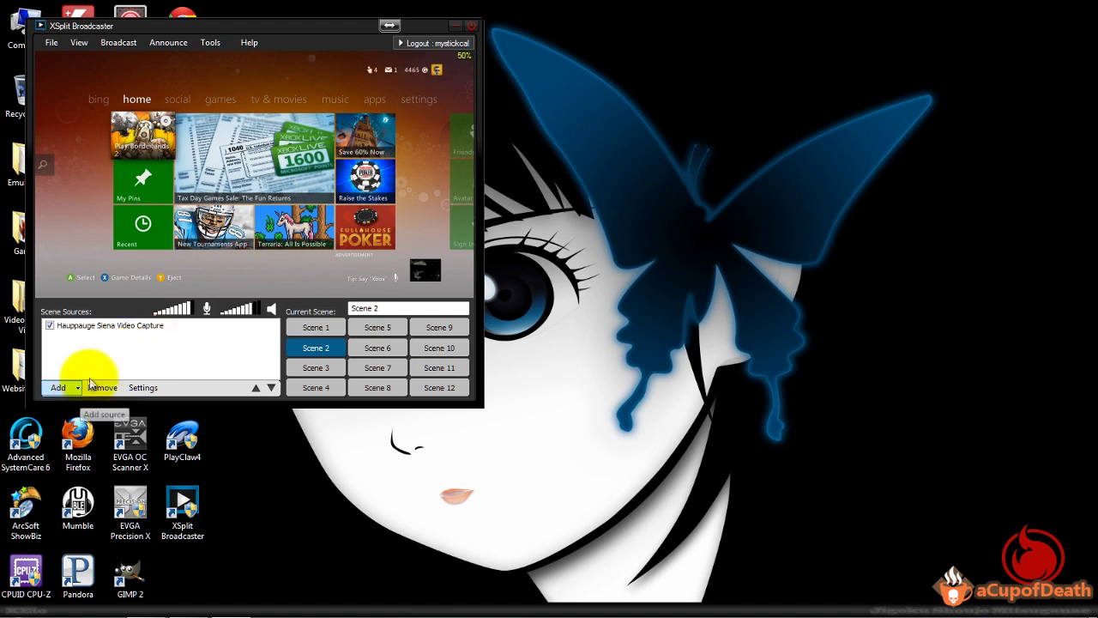
pyautogui.click(110, 361)
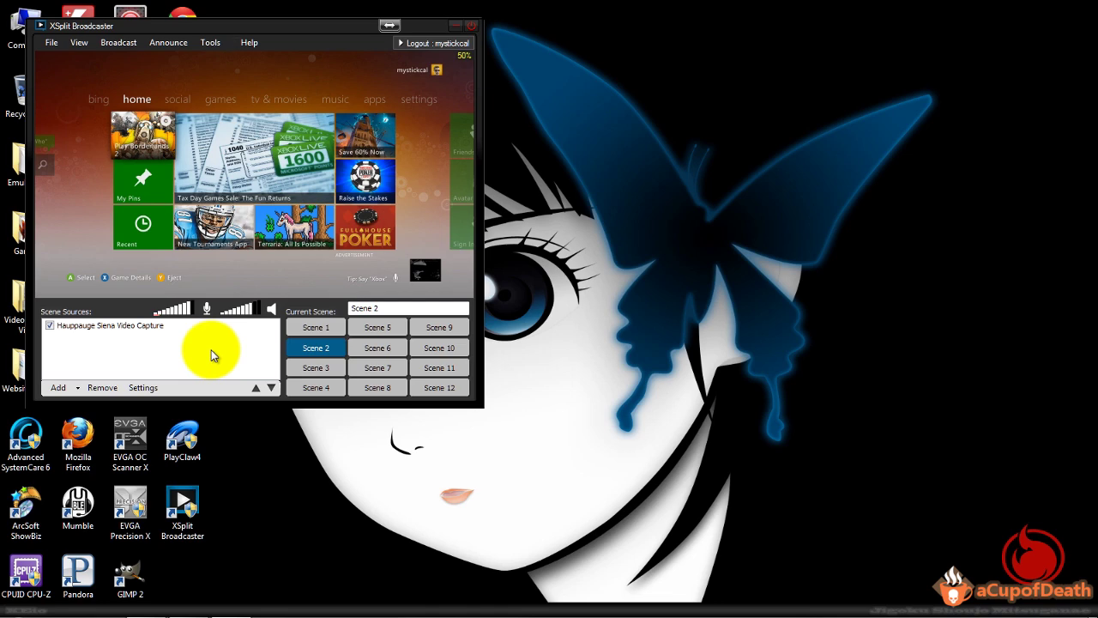
pyautogui.click(142, 326)
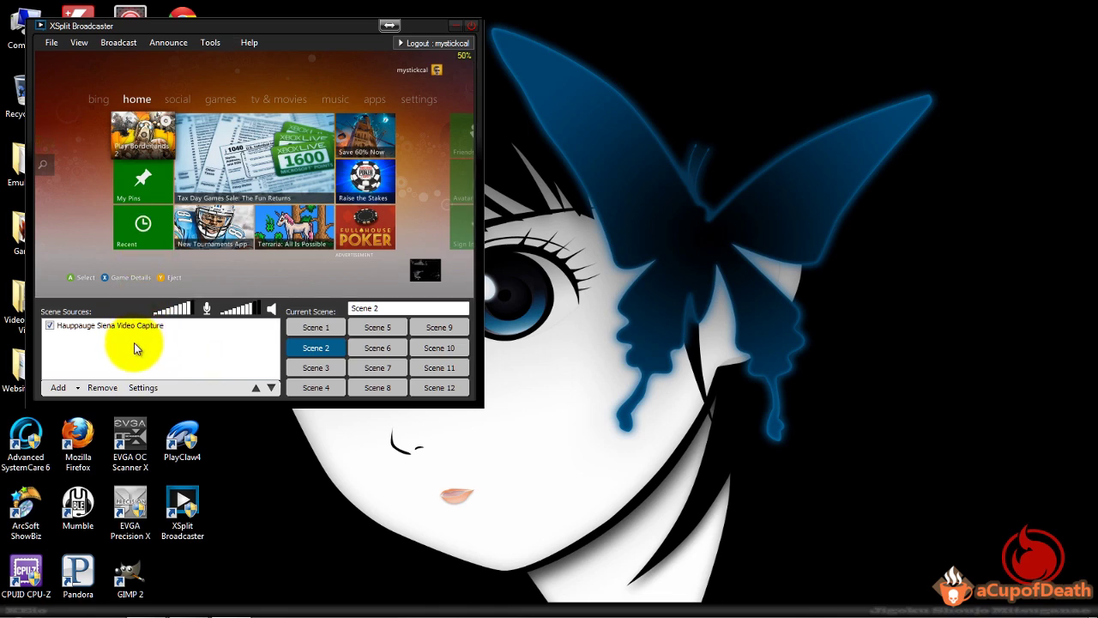
# Reposition the XSplit window from the top-left to roughly the centre of the desktop
pyautogui.moveTo(194, 31); pyautogui.dragTo(611, 60)
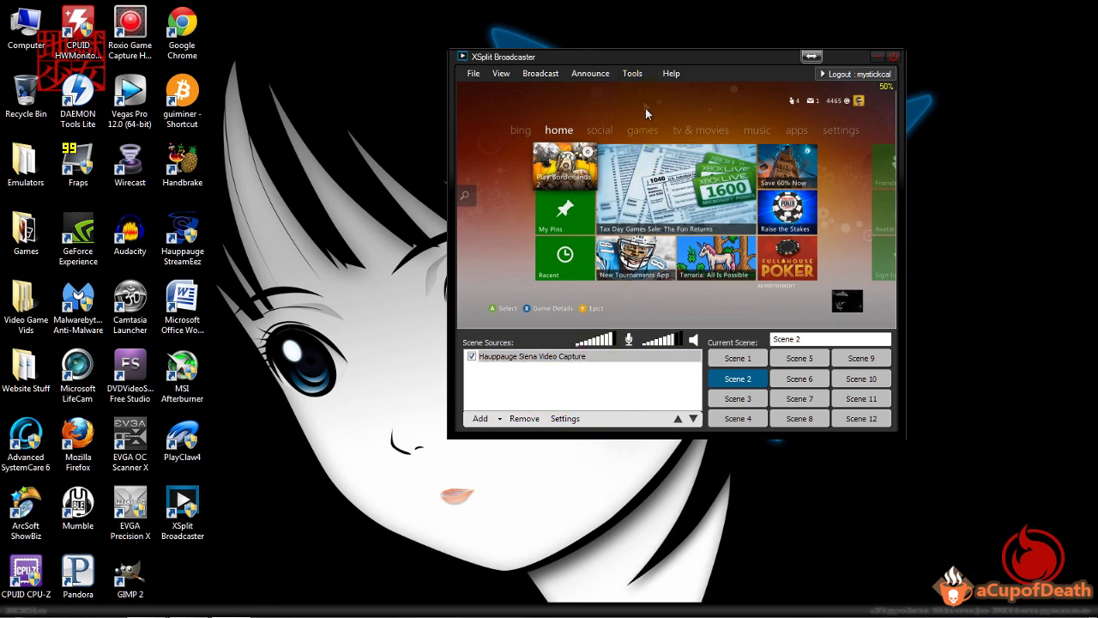
pyautogui.moveTo(637, 62); pyautogui.dragTo(564, 66)
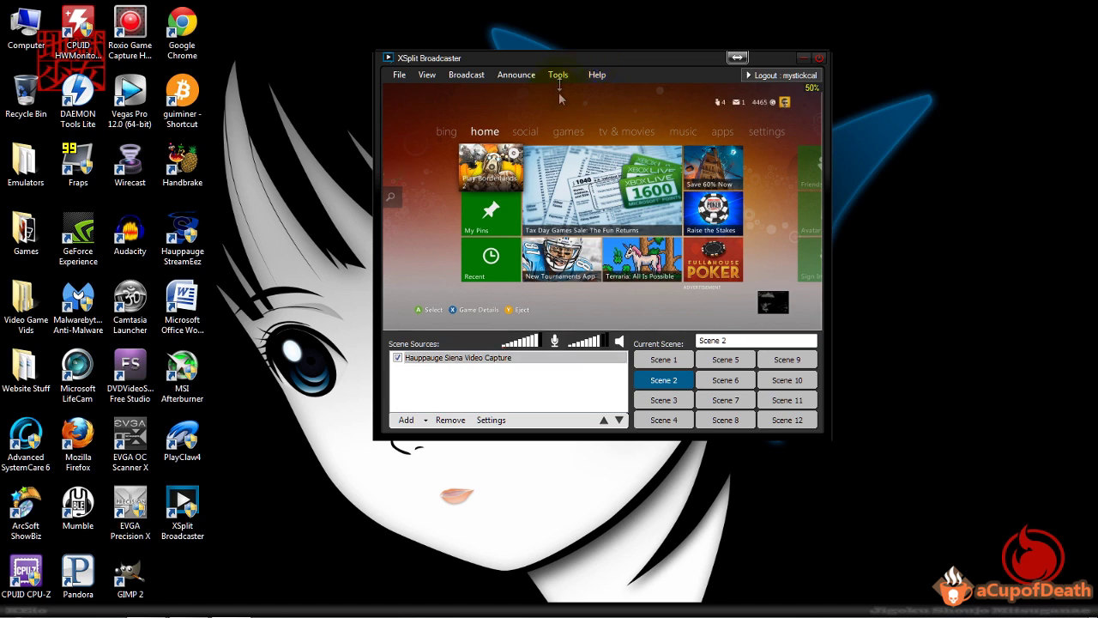
pyautogui.click(459, 397)
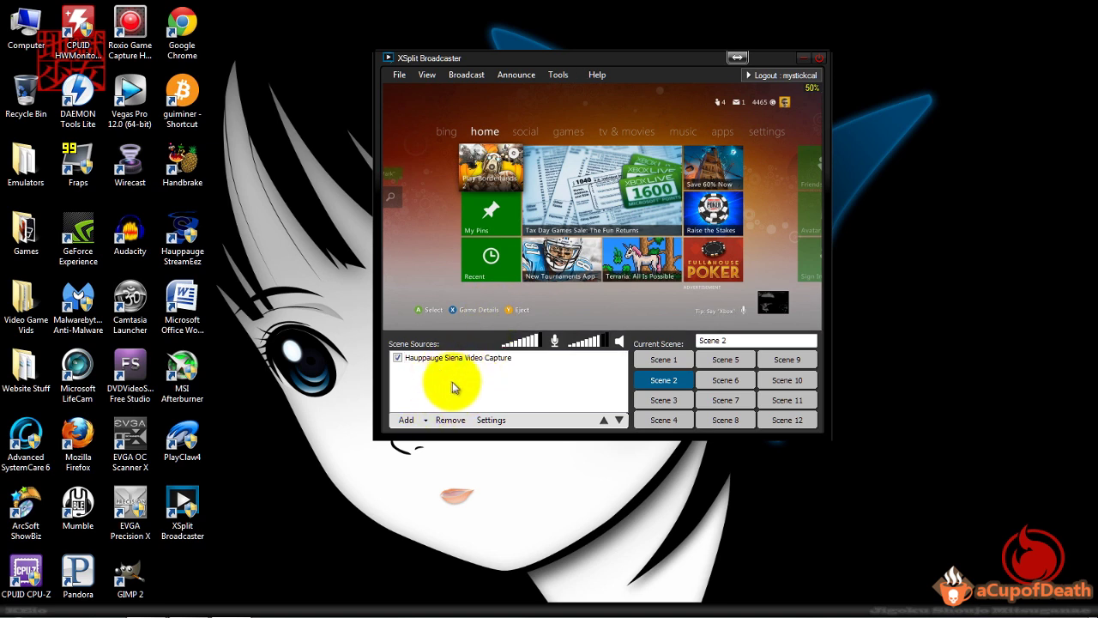